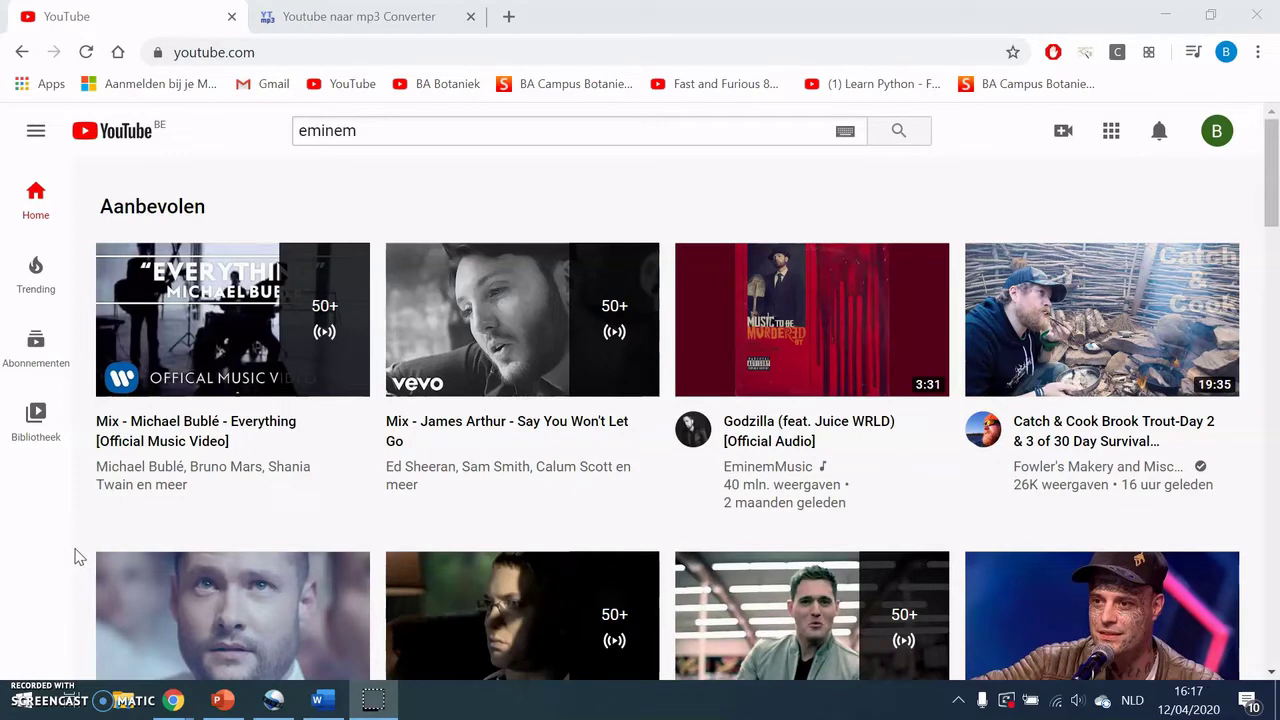
Clear the YouTube search text and return to the previously watched video "Jason Mraz - I'm Yours (Official Video)"
{"action": "double_click", "coordinate": [380, 129]}
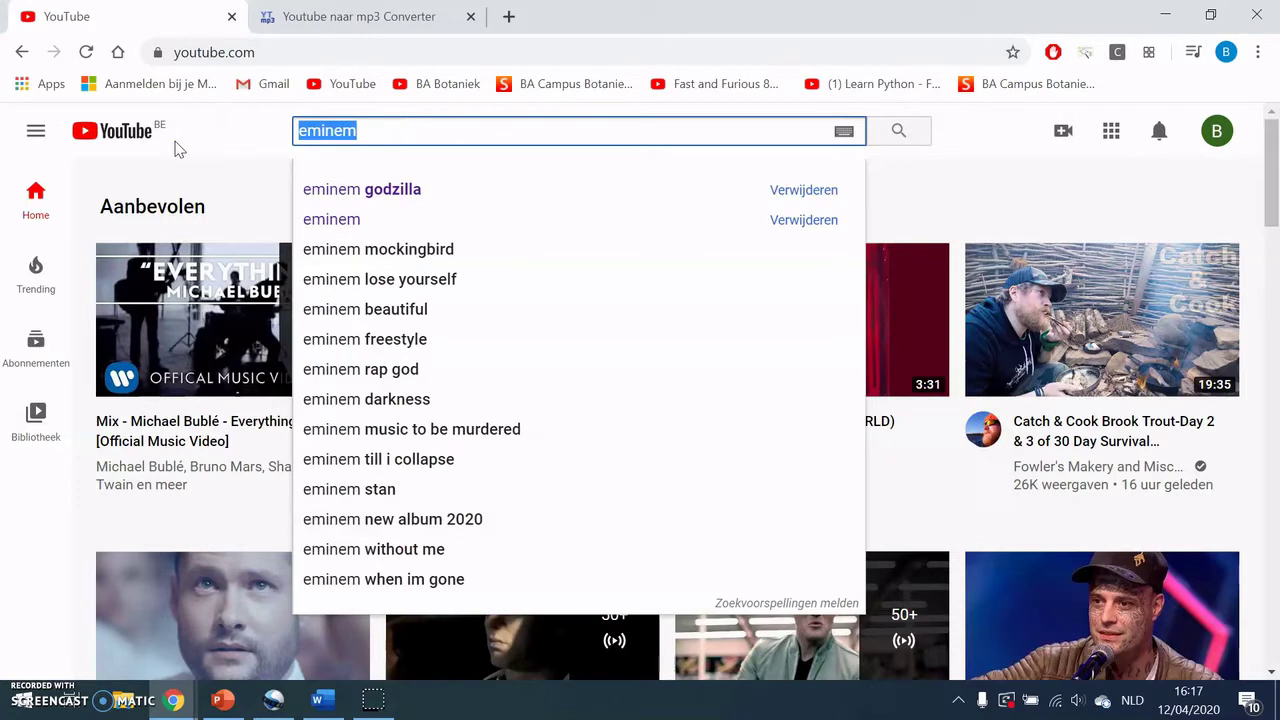
{"action": "key", "text": "BackSpace"}
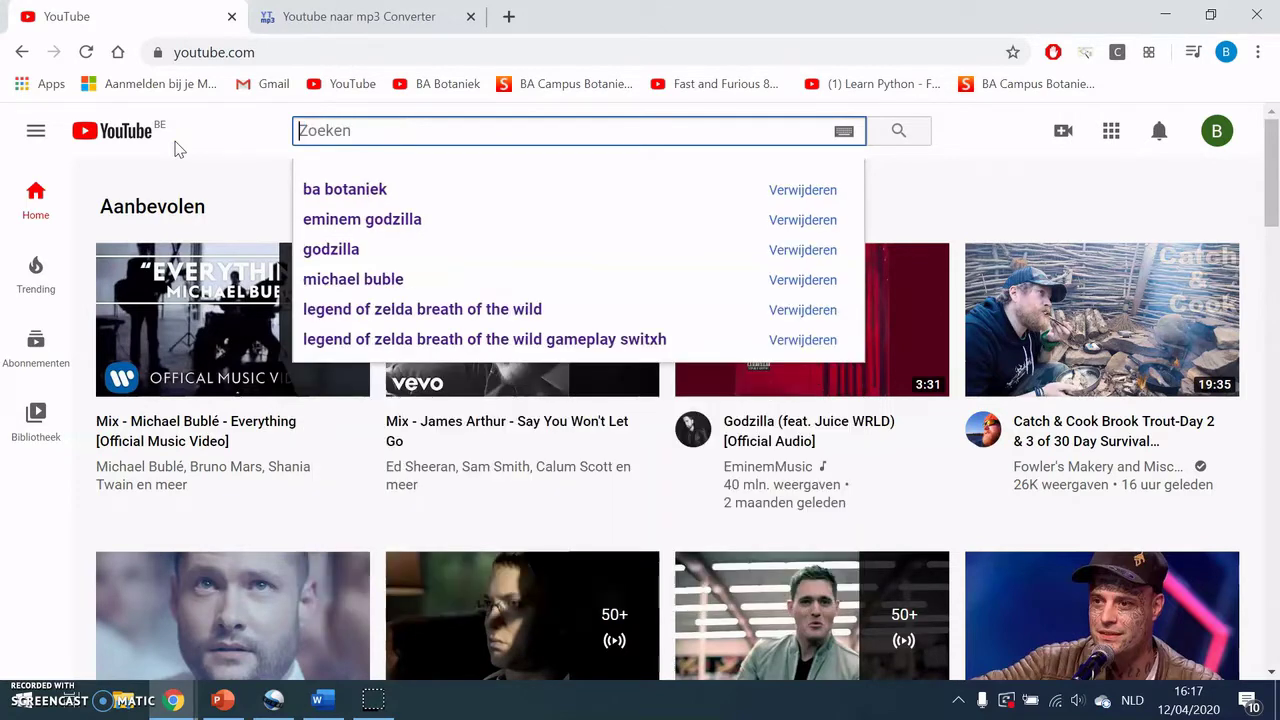
{"action": "left_click", "coordinate": [22, 52]}
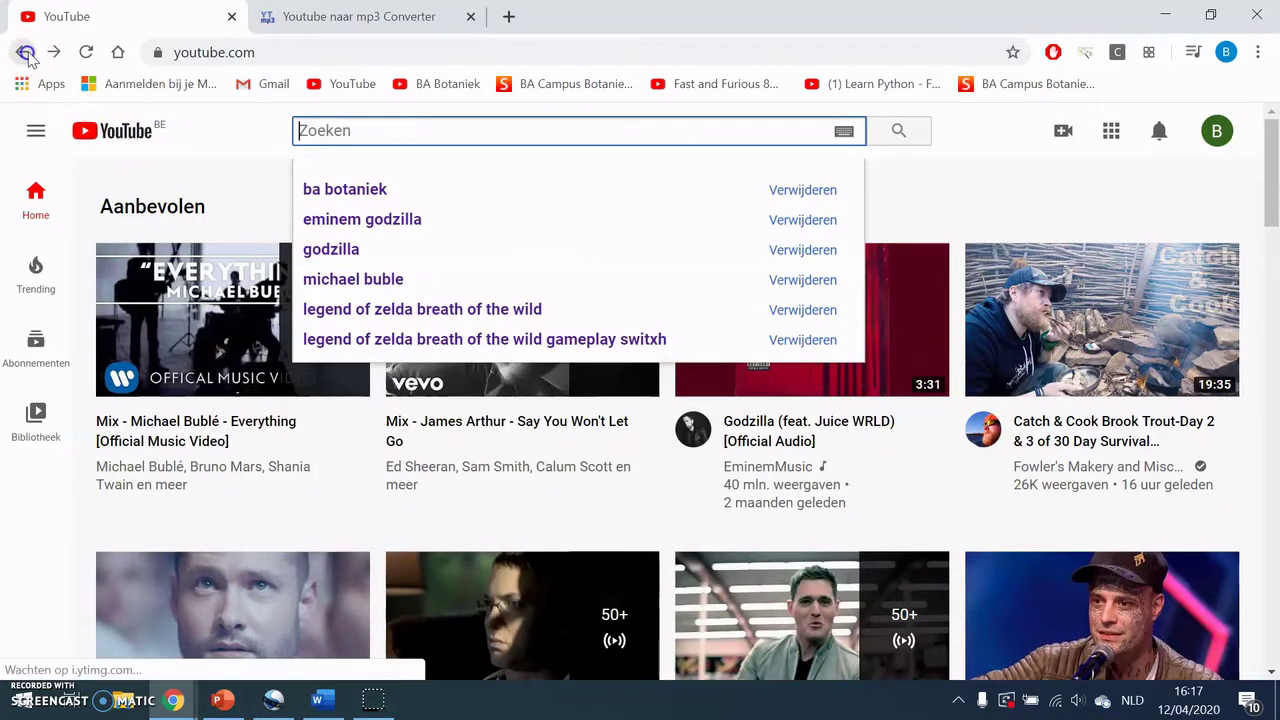
{"action": "left_click", "coordinate": [22, 52]}
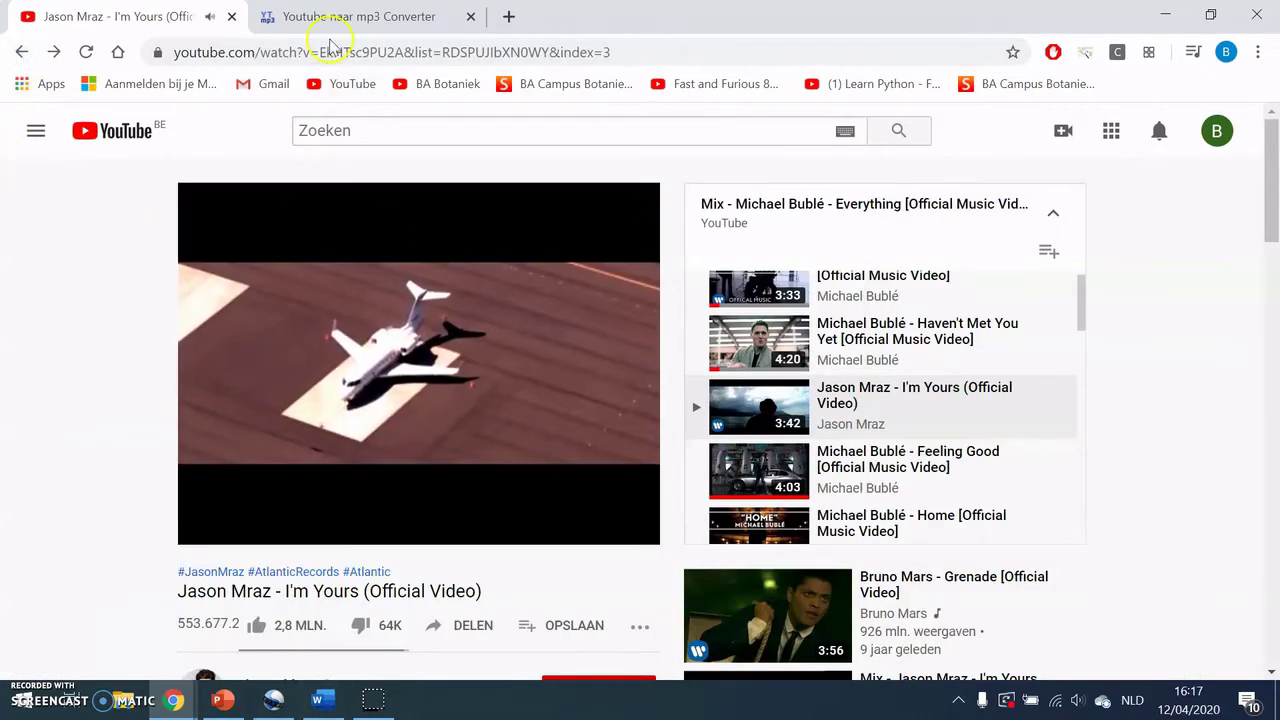
Copy the web address of the Jason Mraz video and pause its playback
{"action": "left_click", "coordinate": [330, 52]}
{"action": "key", "text": "ctrl+c"}
{"action": "right_click", "coordinate": [330, 52]}
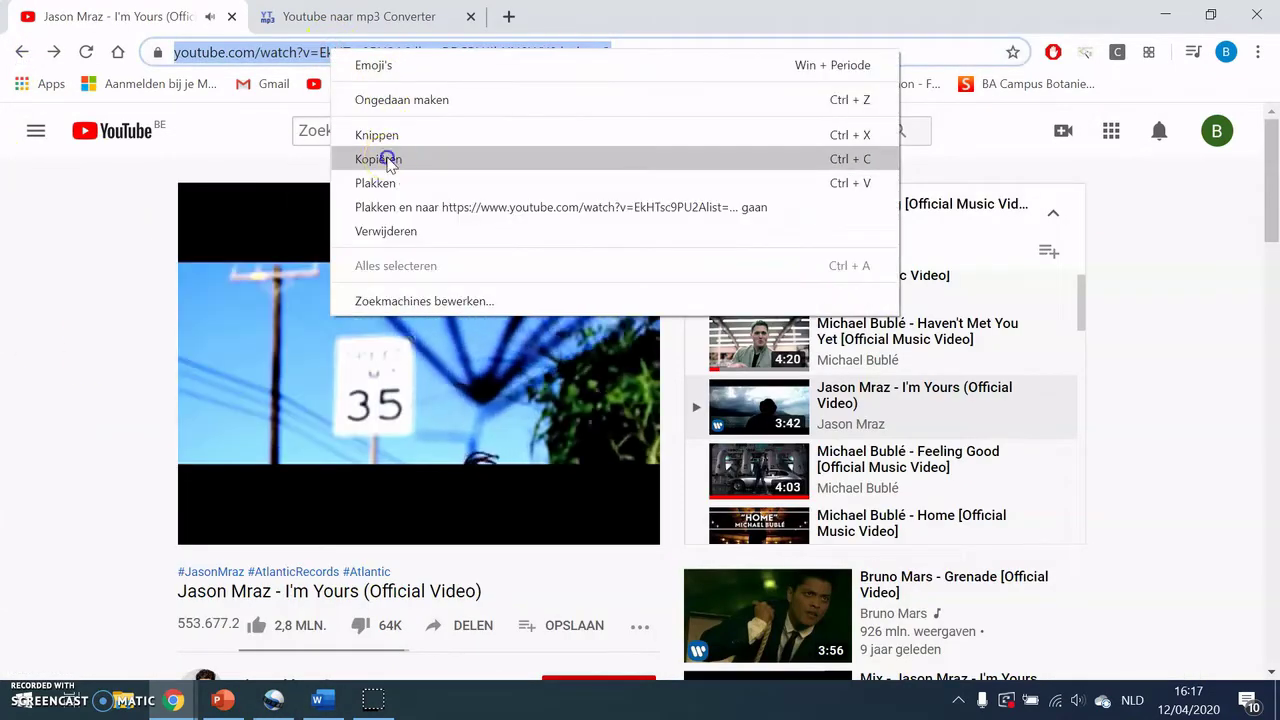
{"action": "left_click", "coordinate": [387, 157]}
{"action": "left_click", "coordinate": [345, 347]}
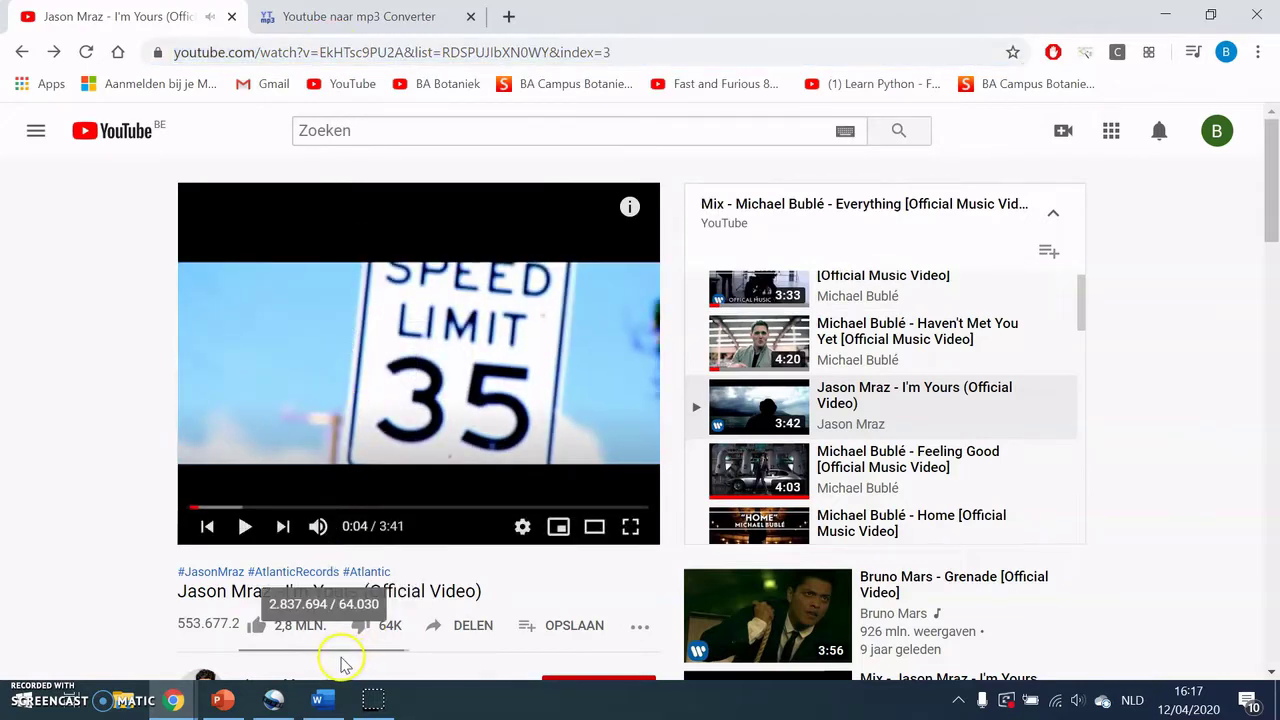
Switch to the Word document and open the youtubemp3.biz/nl1/ hyperlink under "Muziek downloaden"
{"action": "left_click", "coordinate": [318, 700]}
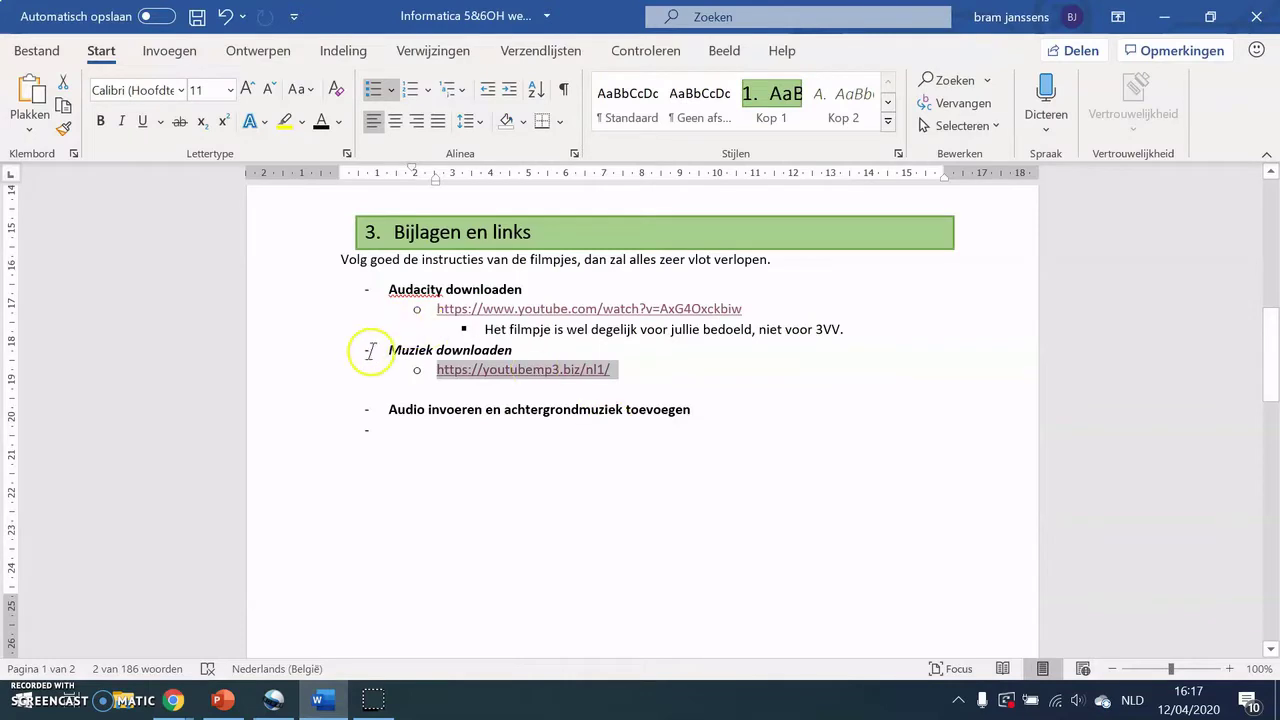
{"action": "right_click", "coordinate": [522, 370]}
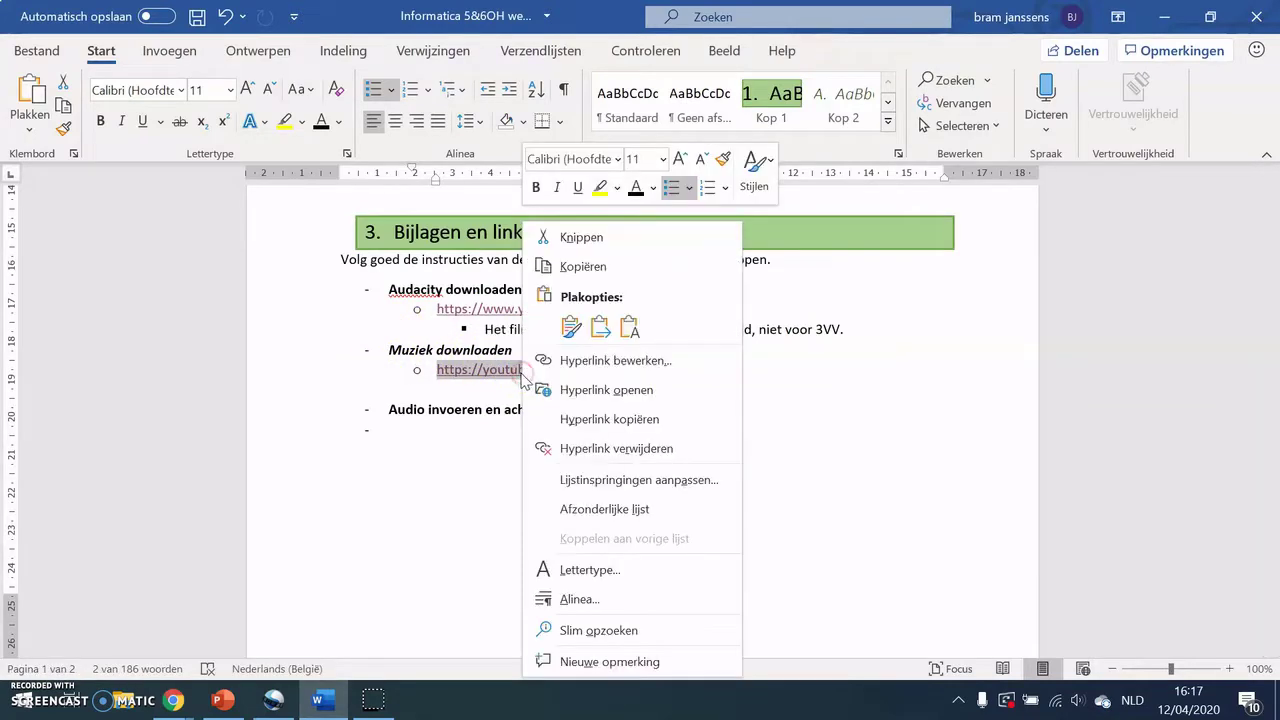
{"action": "left_click", "coordinate": [607, 390]}
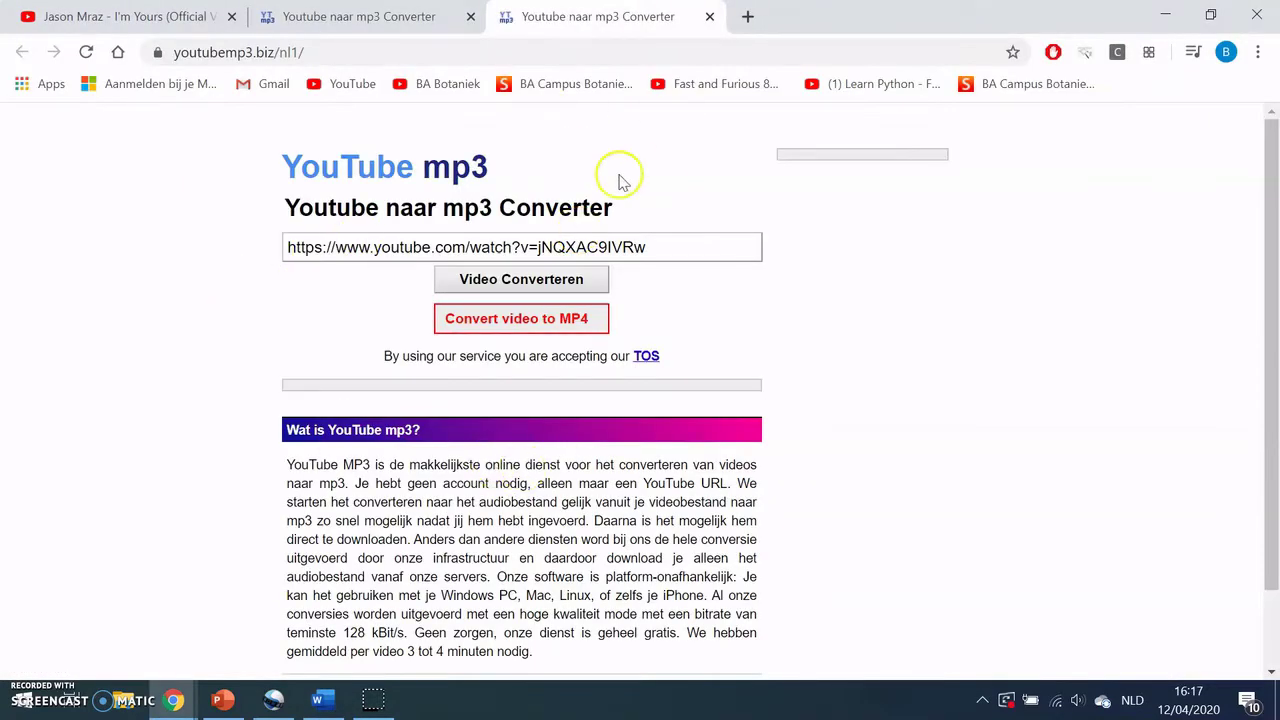
Replace the sample address in the converter with the copied video link, convert it to mp3 and download the file
{"action": "left_click_drag", "start_coordinate": [691, 240], "coordinate": [226, 232]}
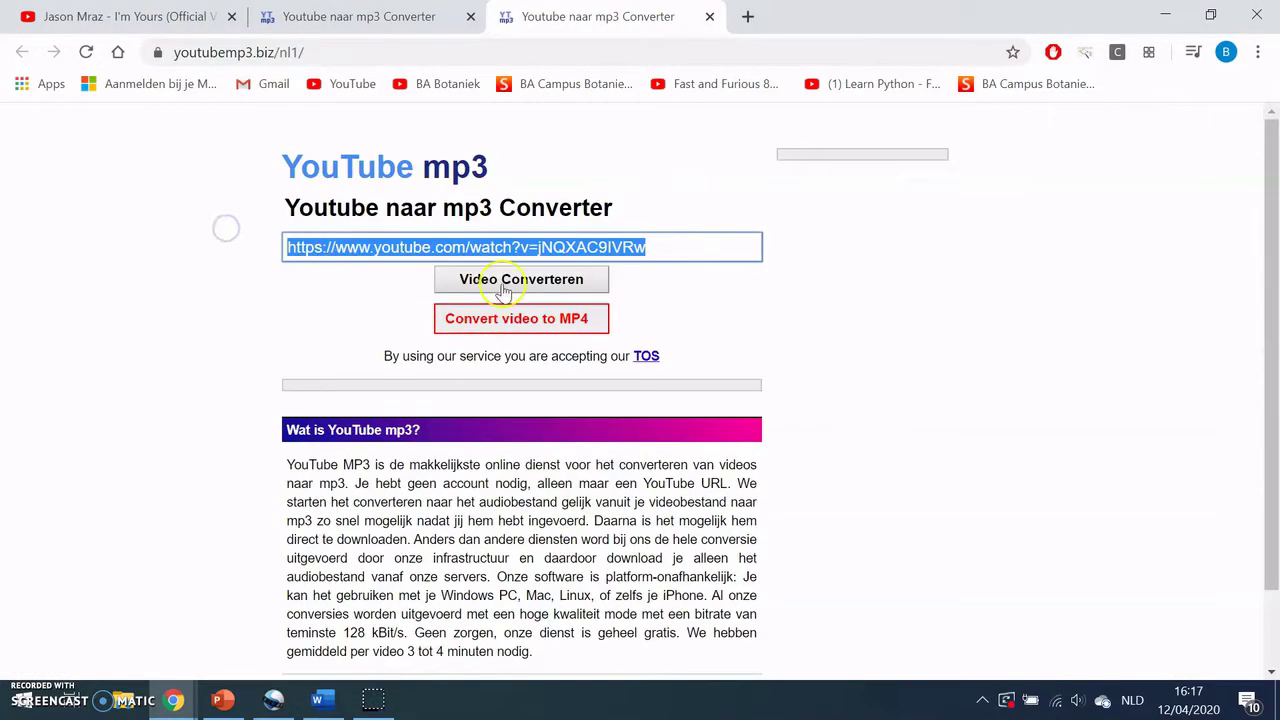
{"action": "key", "text": "ctrl+v"}
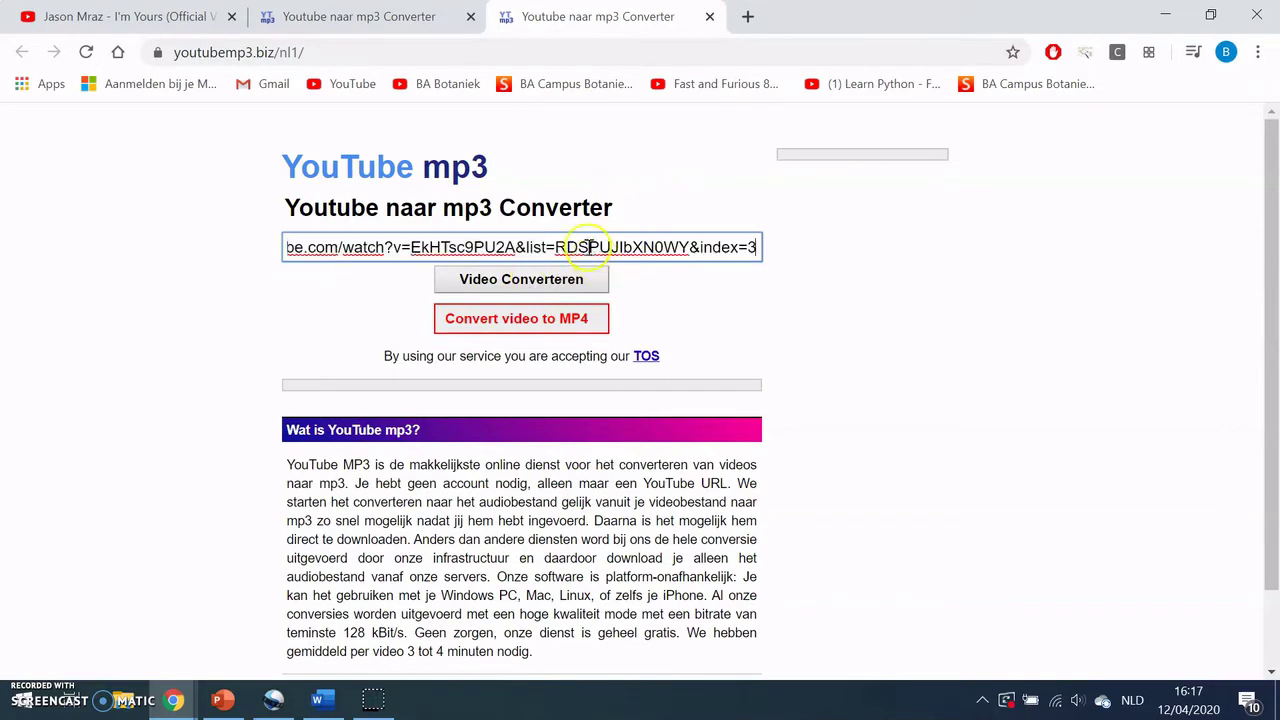
{"action": "left_click", "coordinate": [521, 282]}
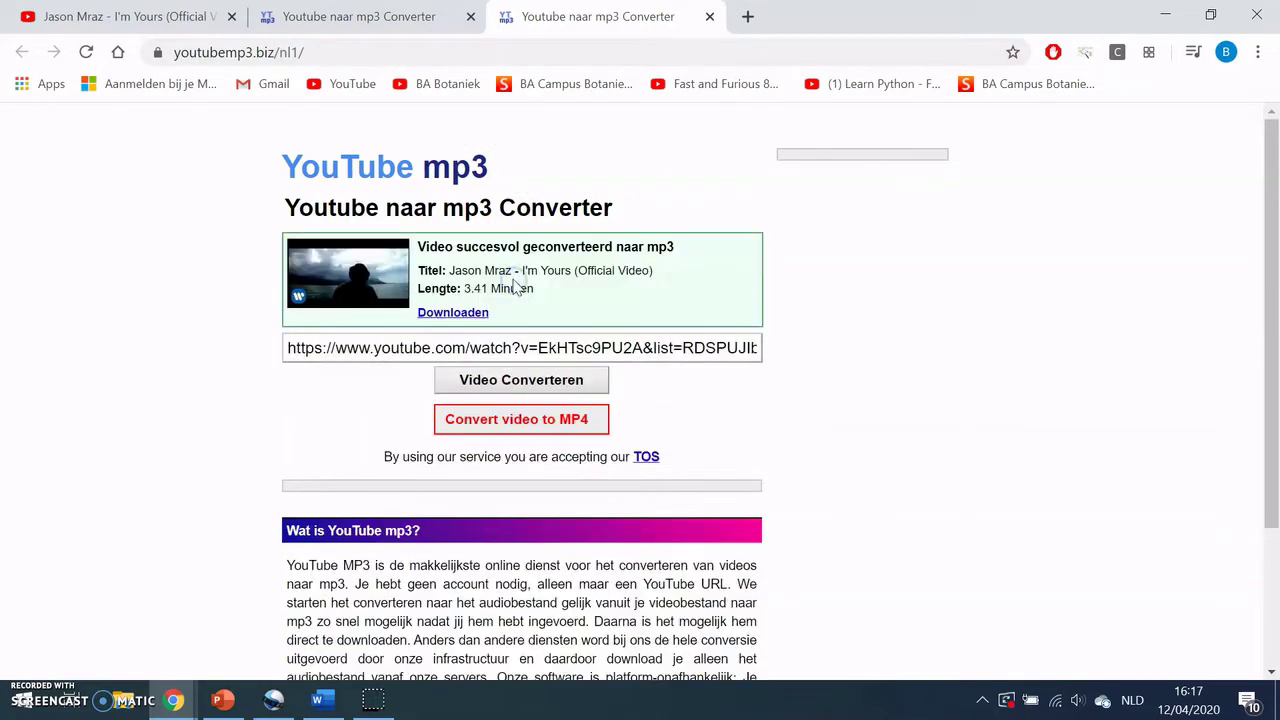
{"action": "left_click", "coordinate": [455, 313]}
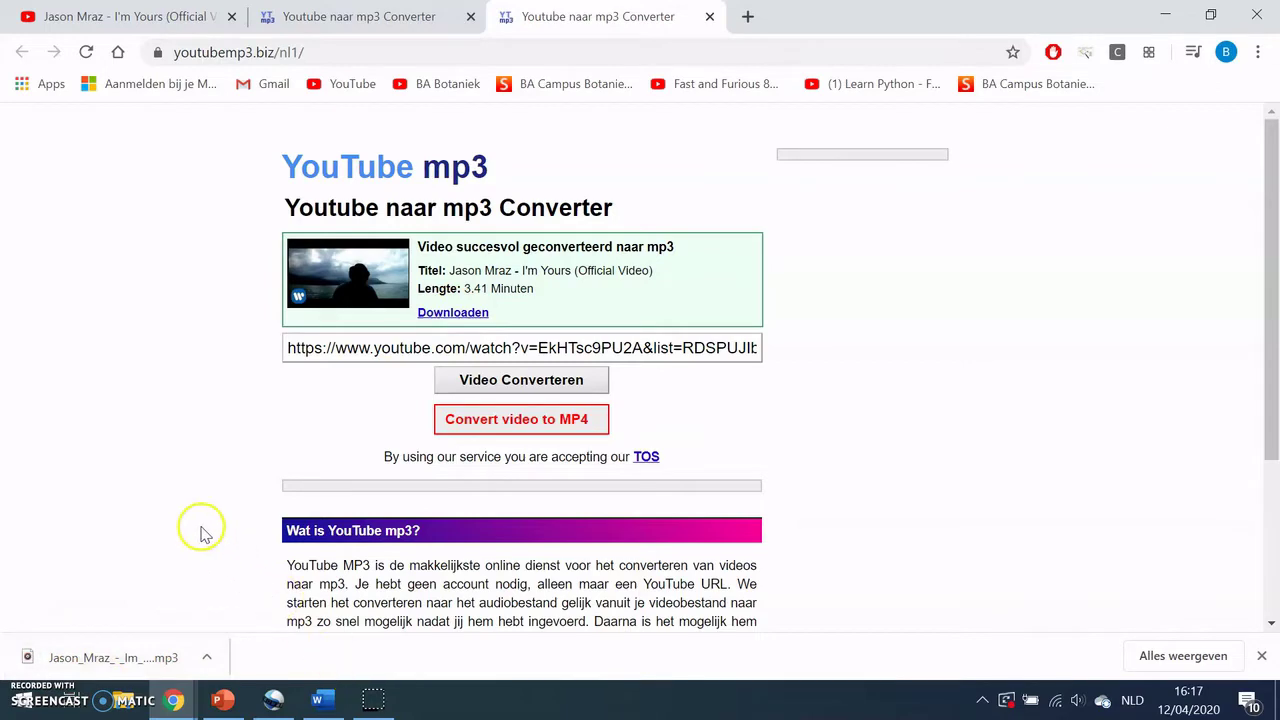
Launch Audacity and dismiss its welcome window
{"action": "key", "text": "super"}
{"action": "type", "text": "auda"}
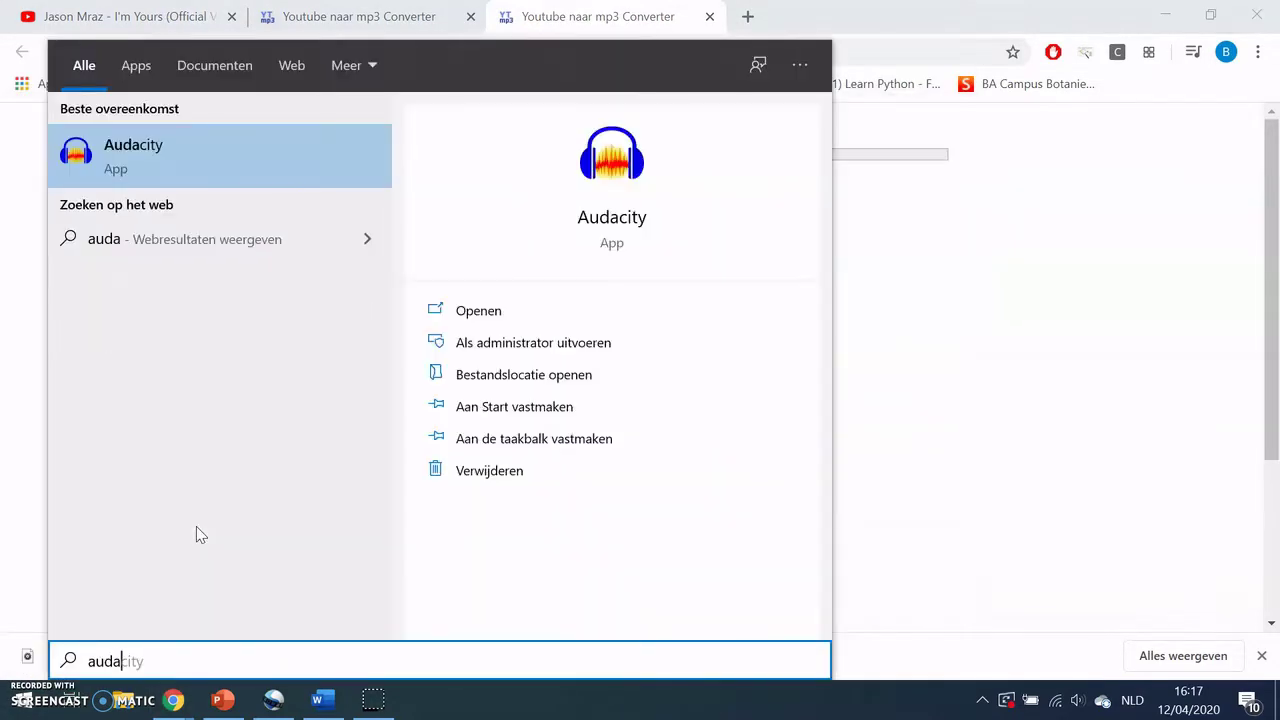
{"action": "left_click", "coordinate": [234, 156]}
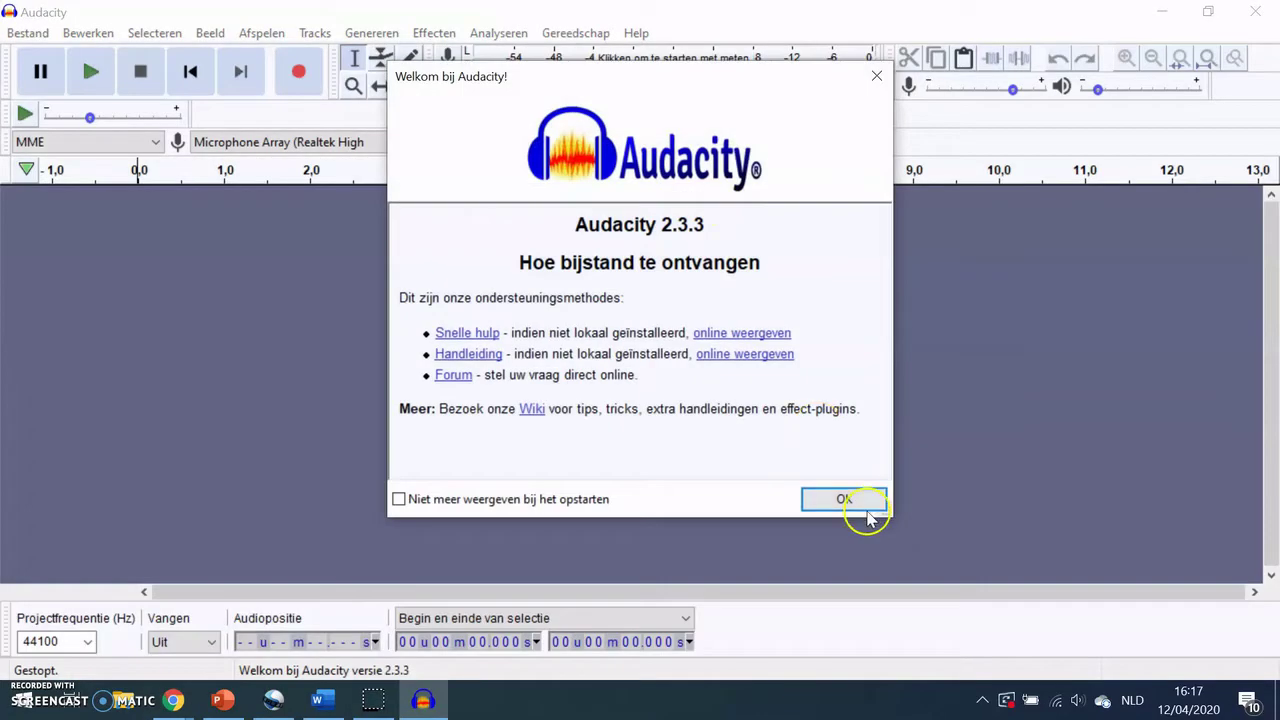
{"action": "left_click", "coordinate": [830, 497]}
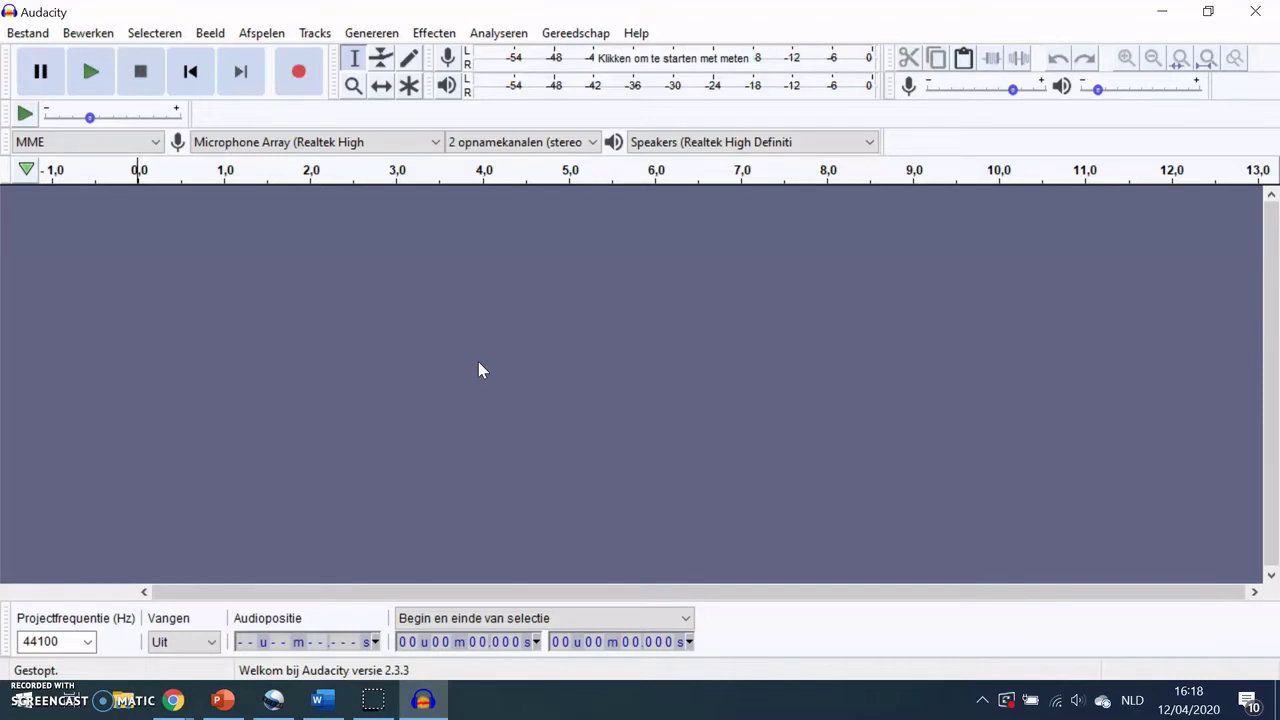
Import the audio file "Podcast" from the Documenten library into the empty project
{"action": "left_click", "coordinate": [24, 33]}
{"action": "mouse_move", "coordinate": [52, 203]}
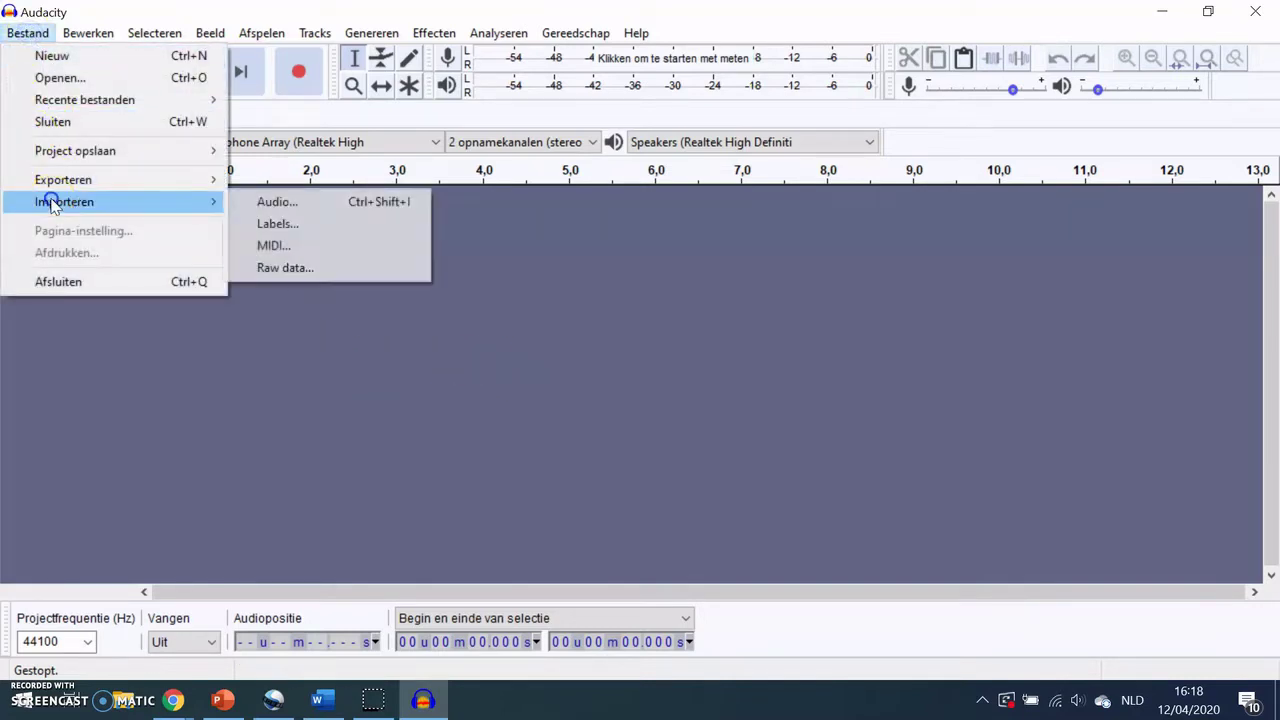
{"action": "left_click", "coordinate": [281, 203]}
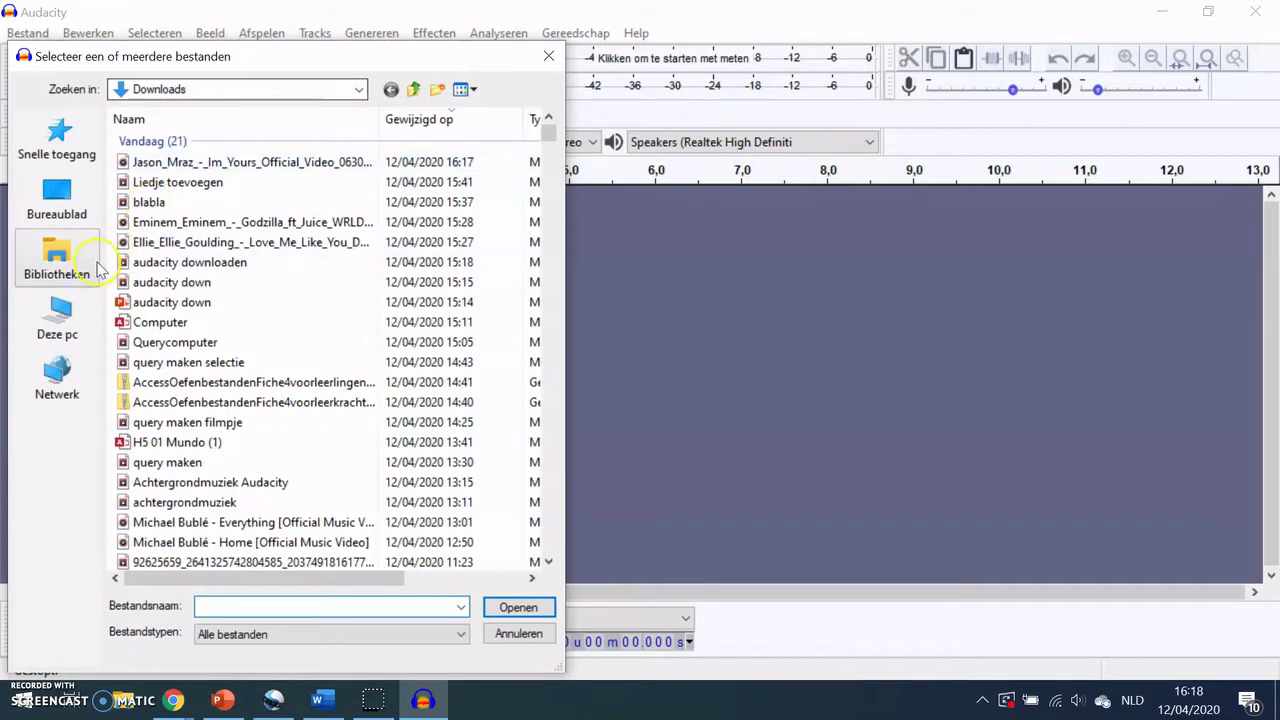
{"action": "left_click", "coordinate": [60, 255]}
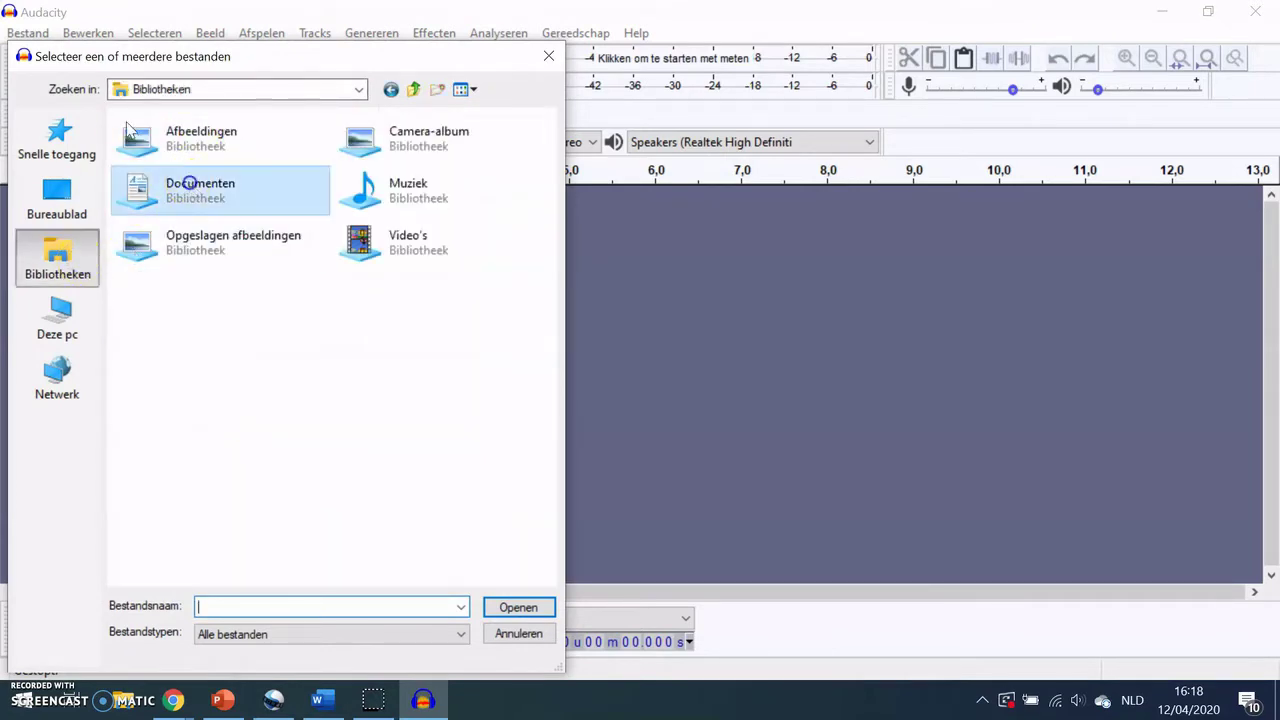
{"action": "double_click", "coordinate": [215, 190]}
{"action": "scroll", "coordinate": [225, 370], "scroll_direction": "down", "scroll_amount": 15}
{"action": "scroll", "coordinate": [226, 385], "scroll_direction": "down", "scroll_amount": 1}
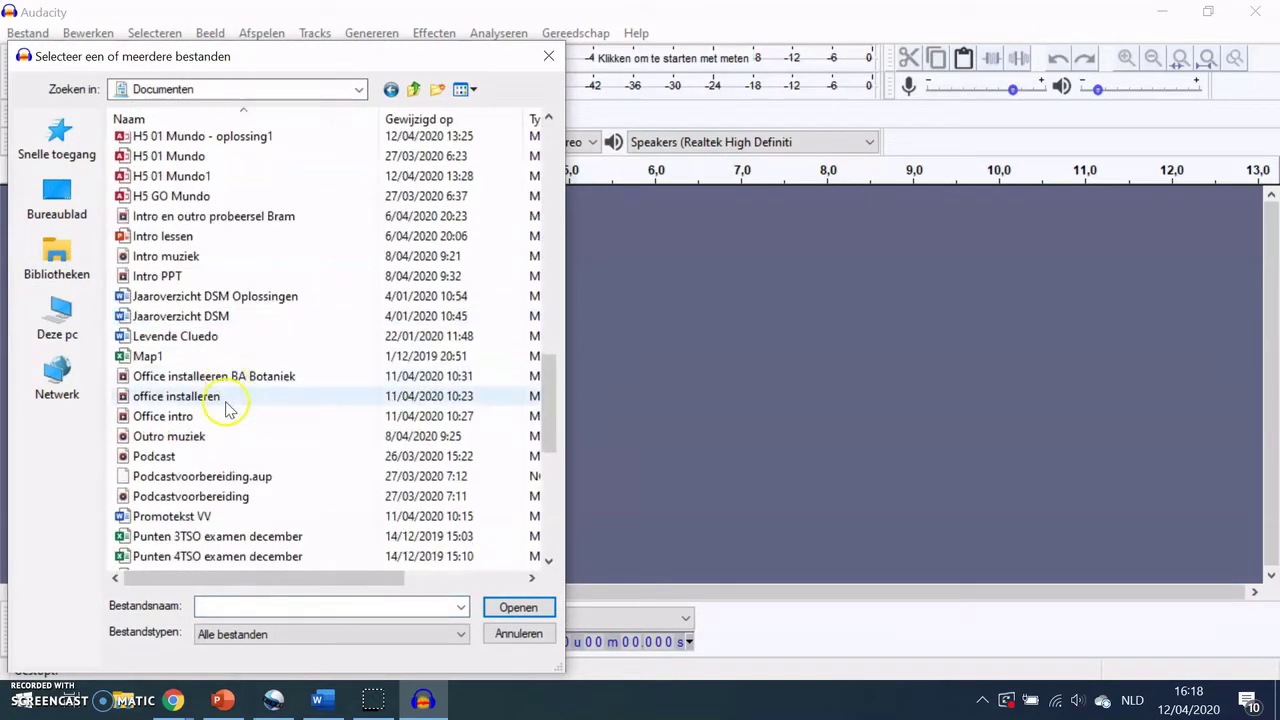
{"action": "double_click", "coordinate": [155, 457]}
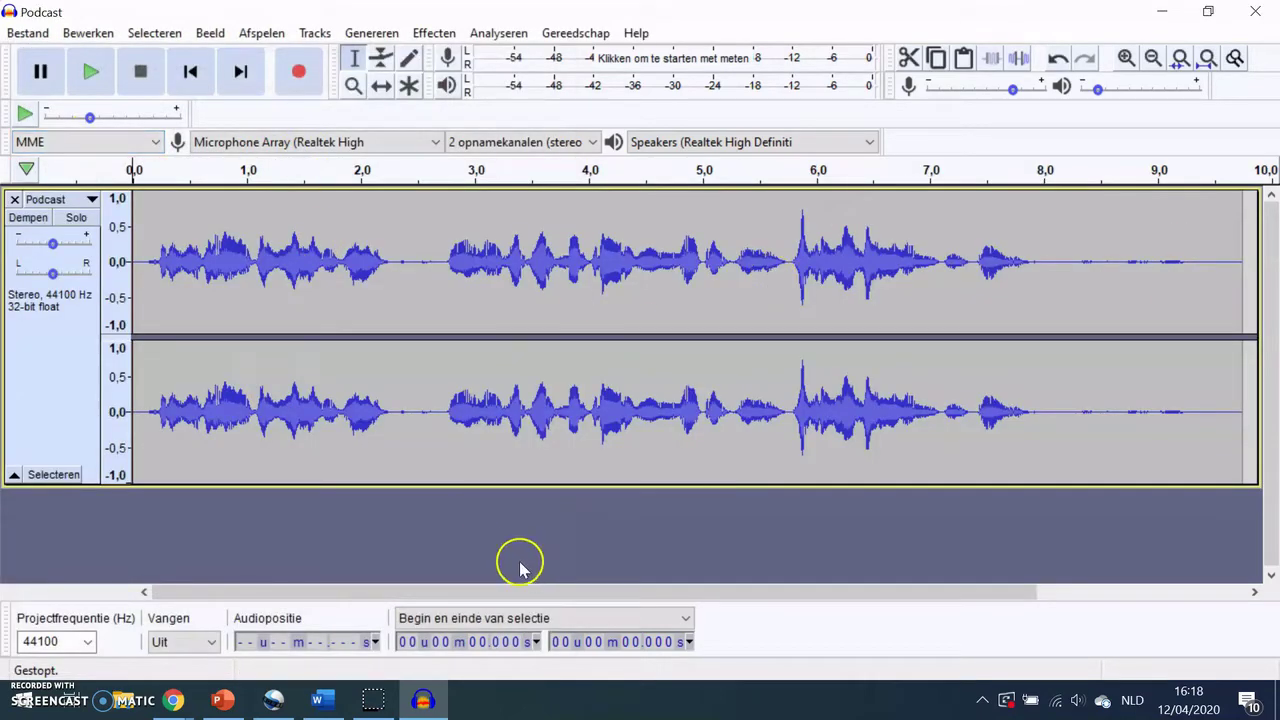
{"action": "left_click_drag", "start_coordinate": [560, 592], "coordinate": [378, 592]}
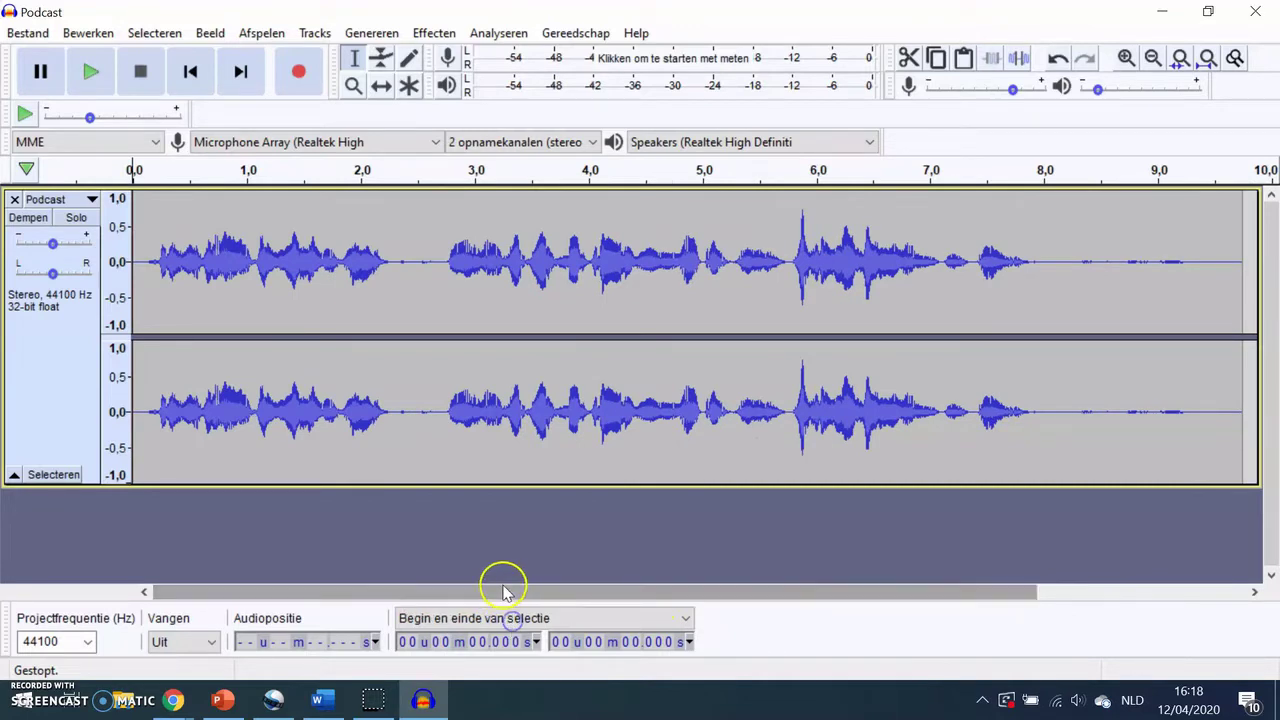
{"action": "left_click_drag", "start_coordinate": [503, 591], "coordinate": [391, 560]}
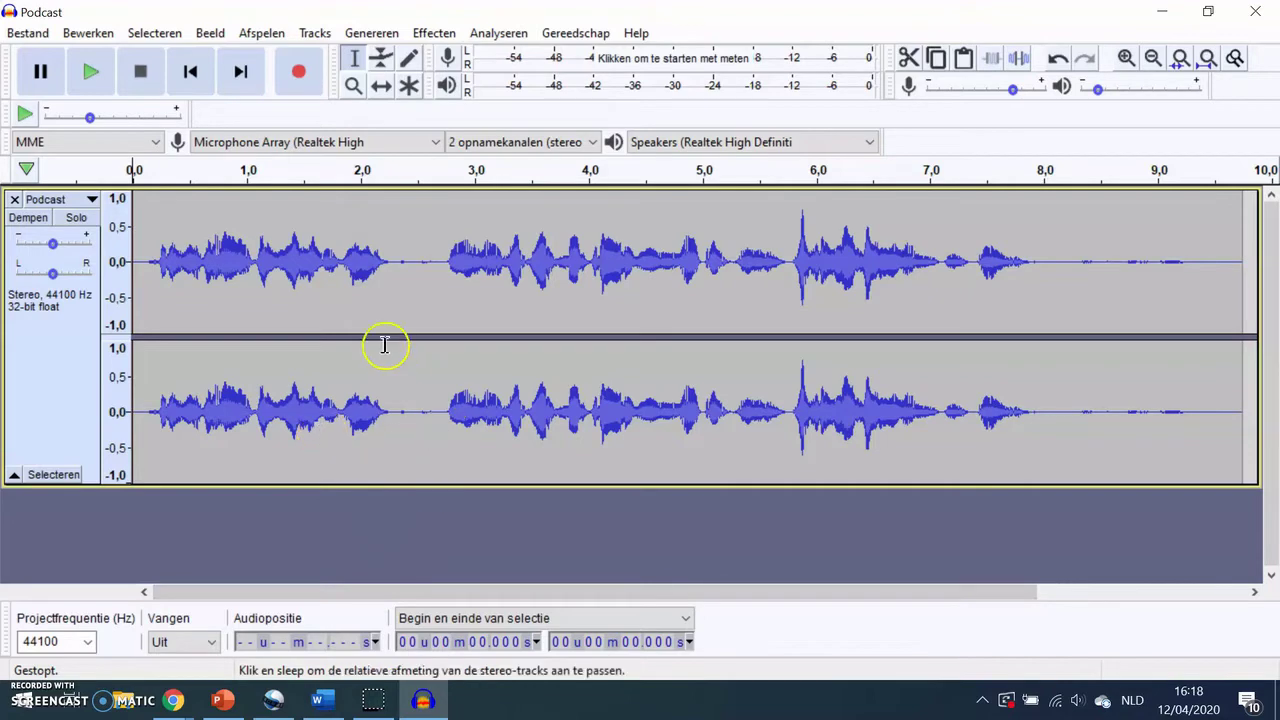
Import the downloaded Jason_Mraz_-_Im_Yours_Official_Video audio file from the Downloads folder as a second track
{"action": "left_click", "coordinate": [28, 34]}
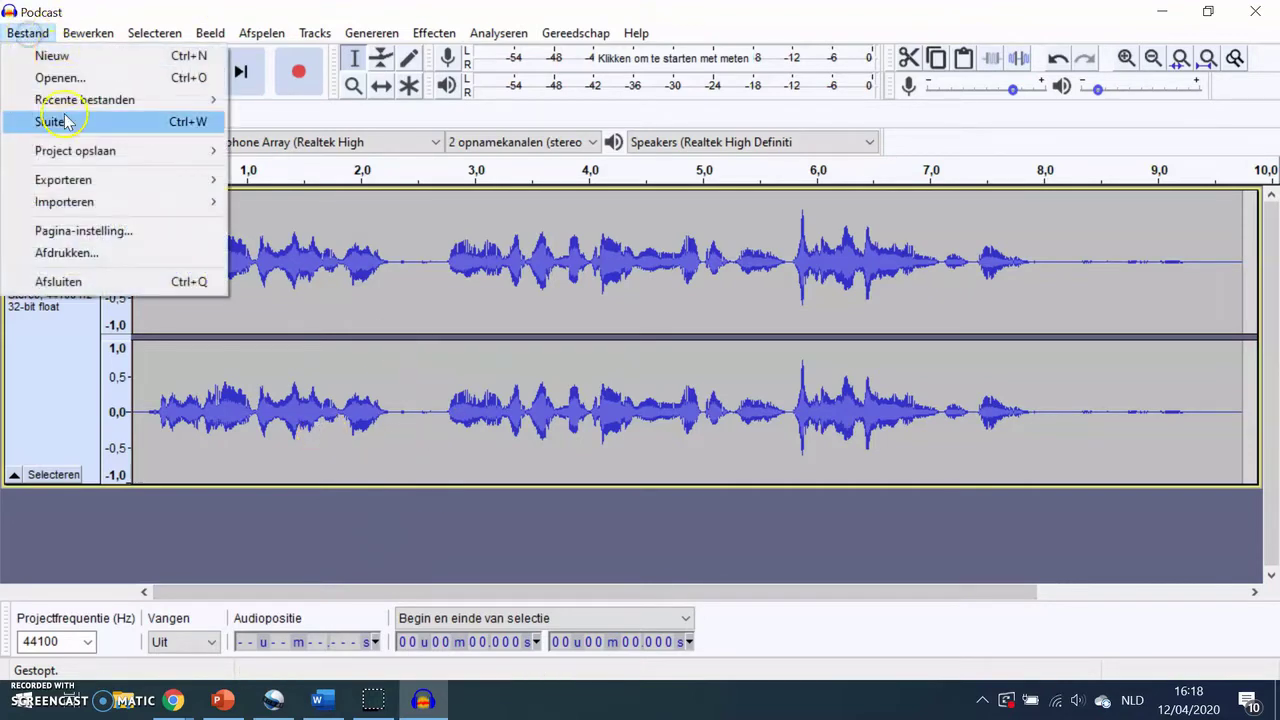
{"action": "mouse_move", "coordinate": [60, 204]}
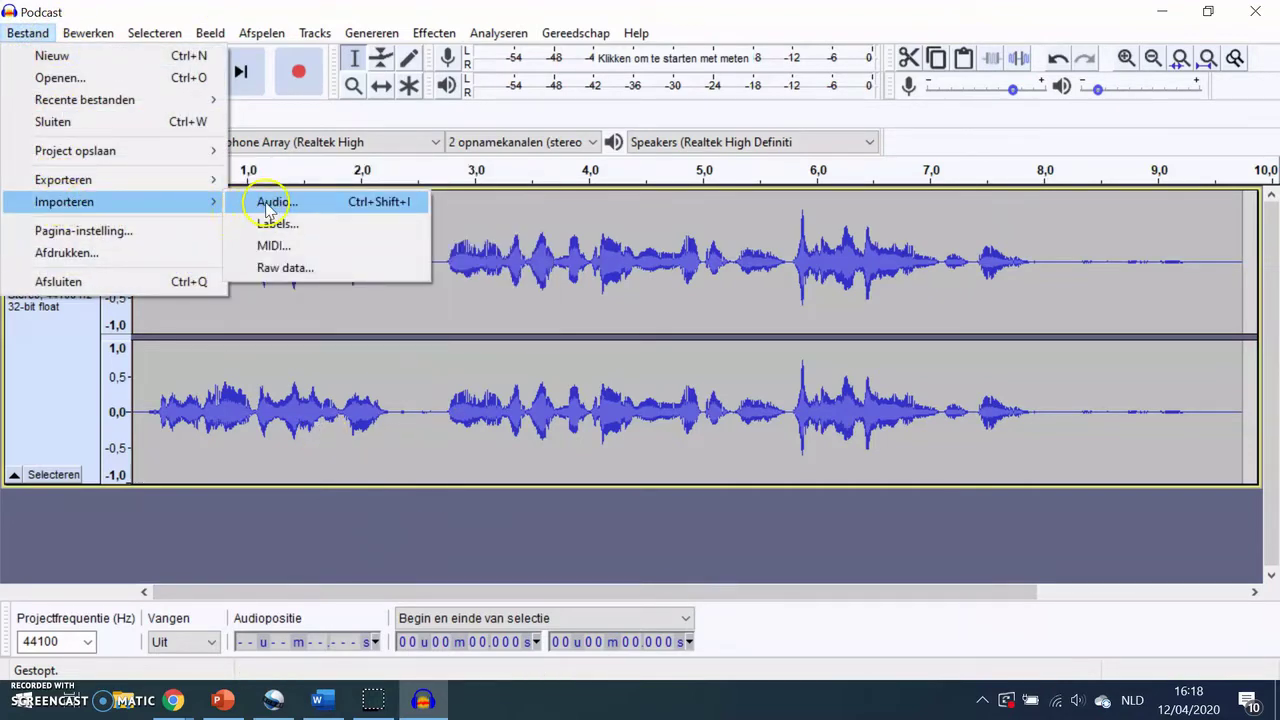
{"action": "left_click", "coordinate": [267, 204]}
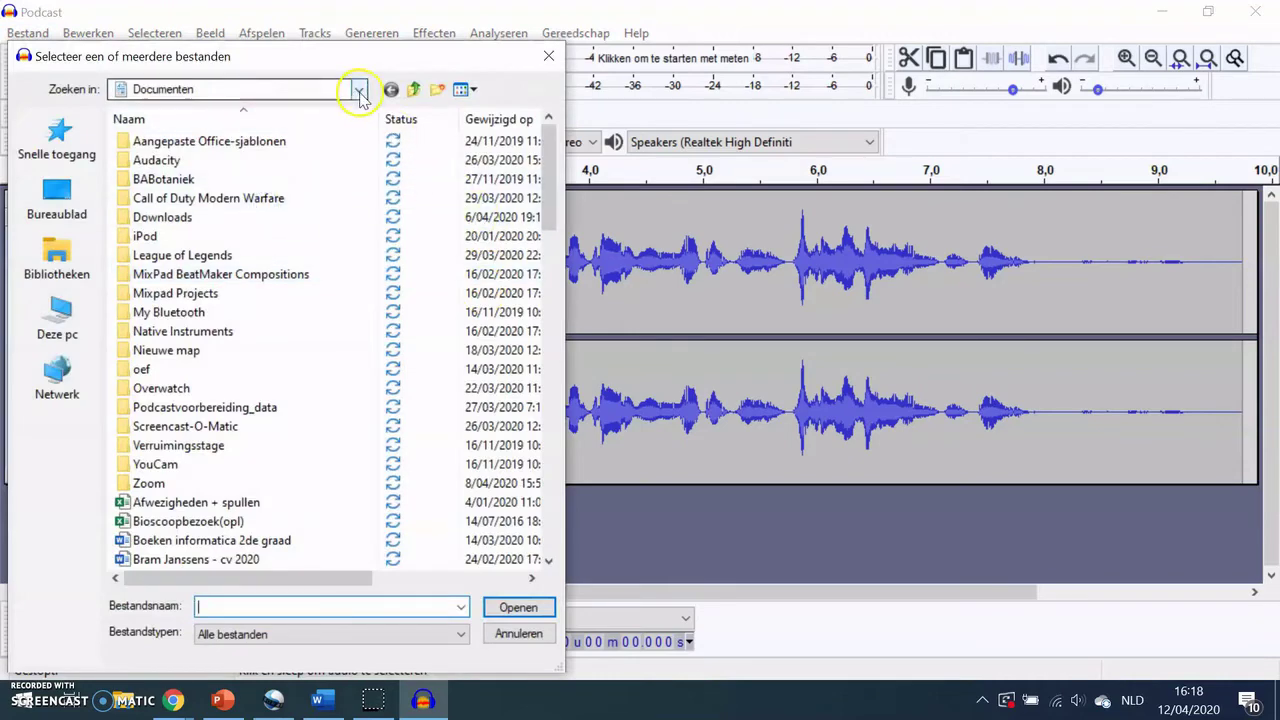
{"action": "left_click", "coordinate": [358, 91]}
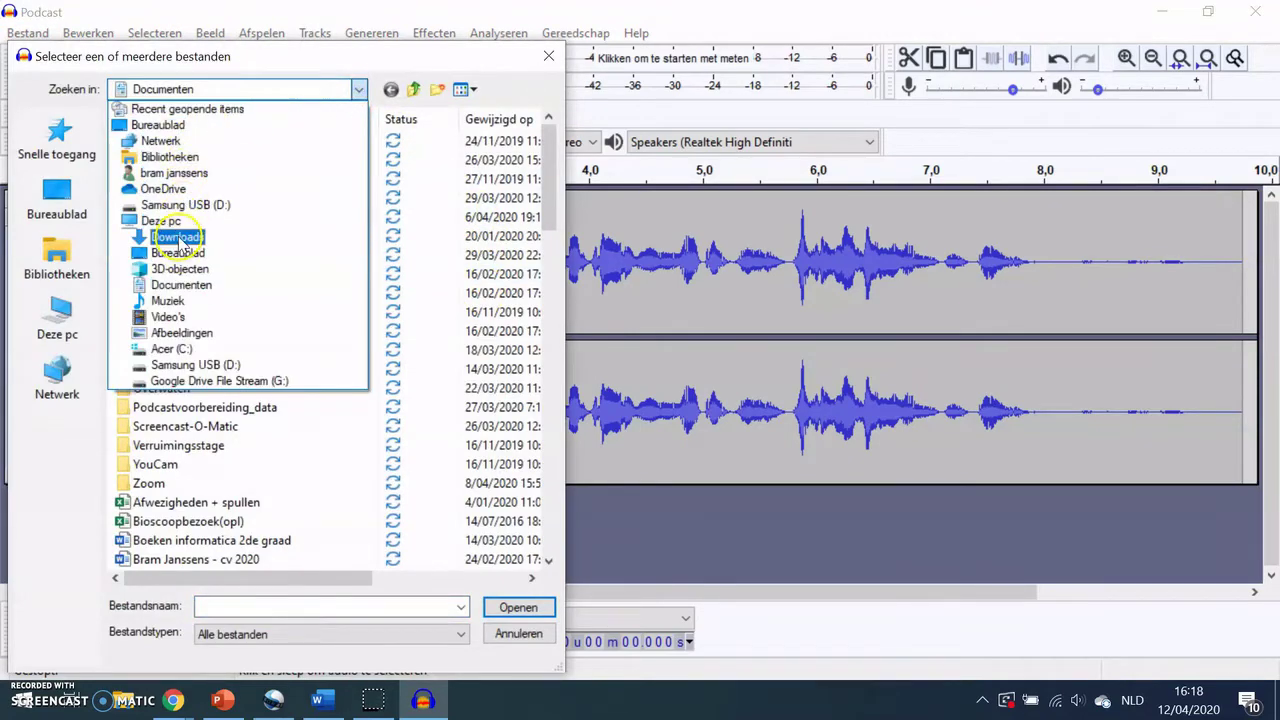
{"action": "left_click", "coordinate": [178, 240]}
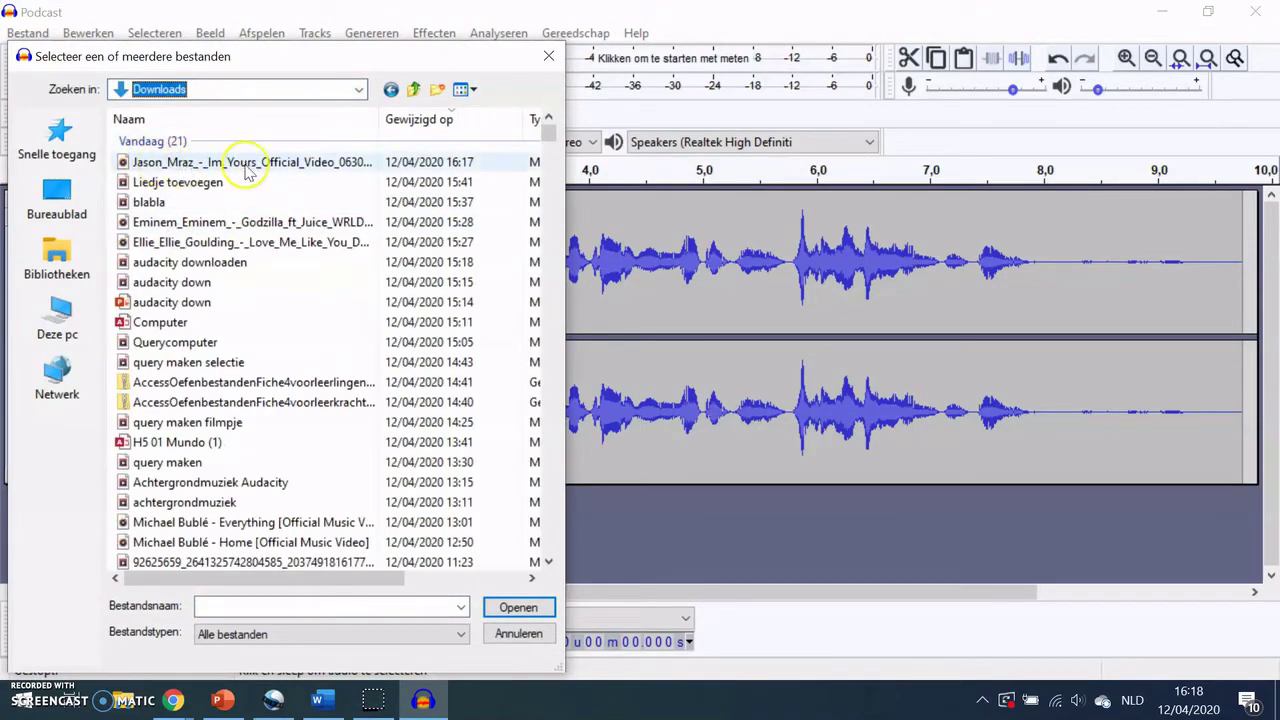
{"action": "double_click", "coordinate": [249, 166]}
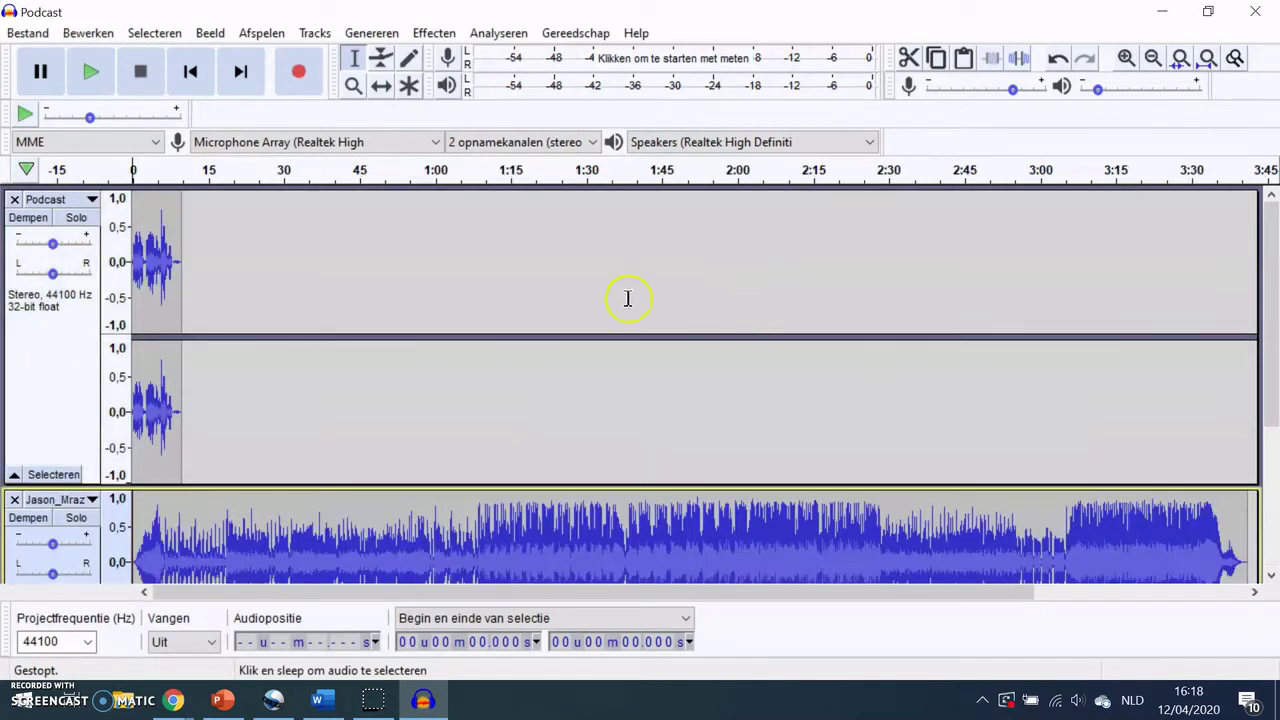
Cut the music track from the end of the podcast clip at 9.744 s through to the song's end
{"action": "scroll", "coordinate": [480, 310], "scroll_direction": "down", "scroll_amount": 4}
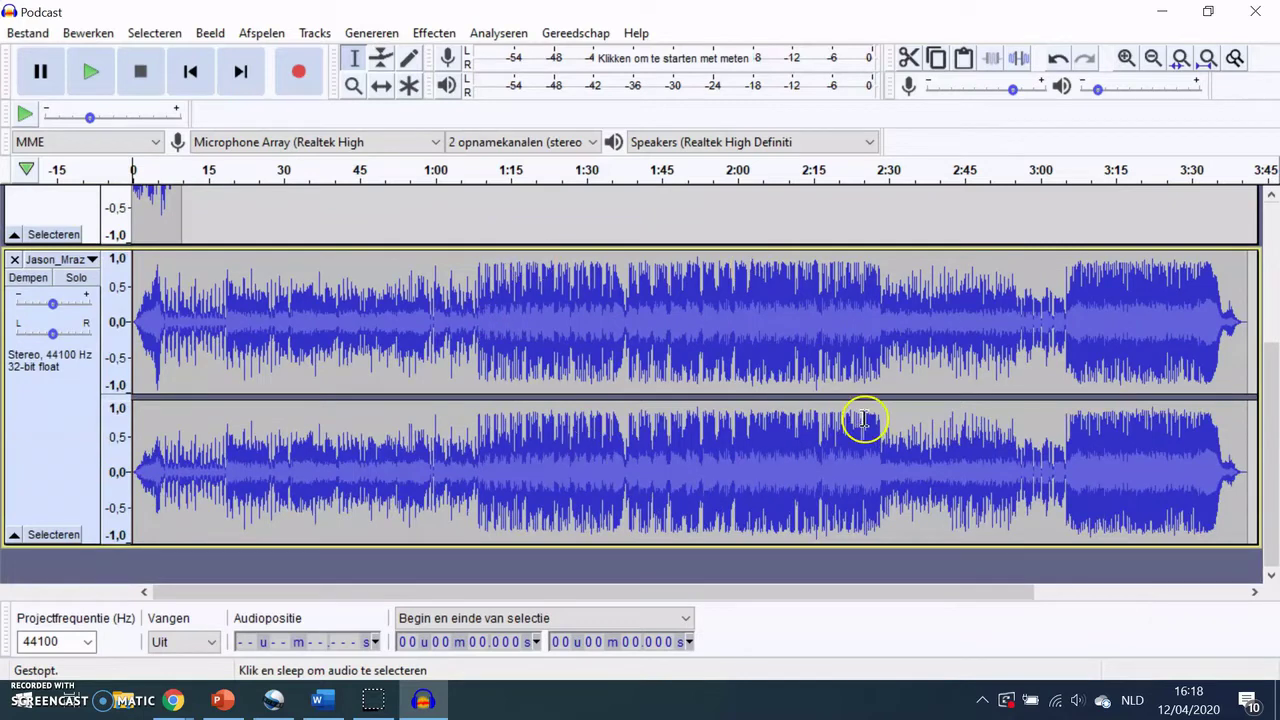
{"action": "scroll", "coordinate": [548, 390], "scroll_direction": "up", "scroll_amount": 4}
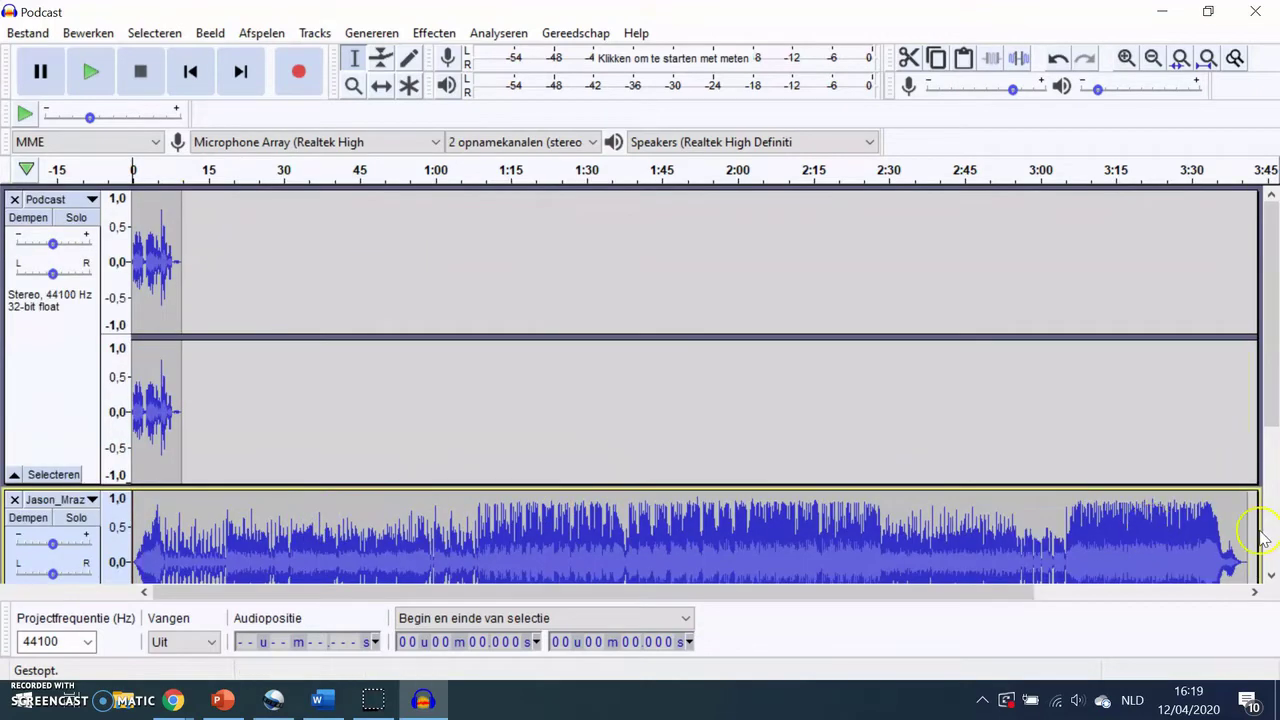
{"action": "scroll", "coordinate": [610, 346], "scroll_direction": "down", "scroll_amount": 2}
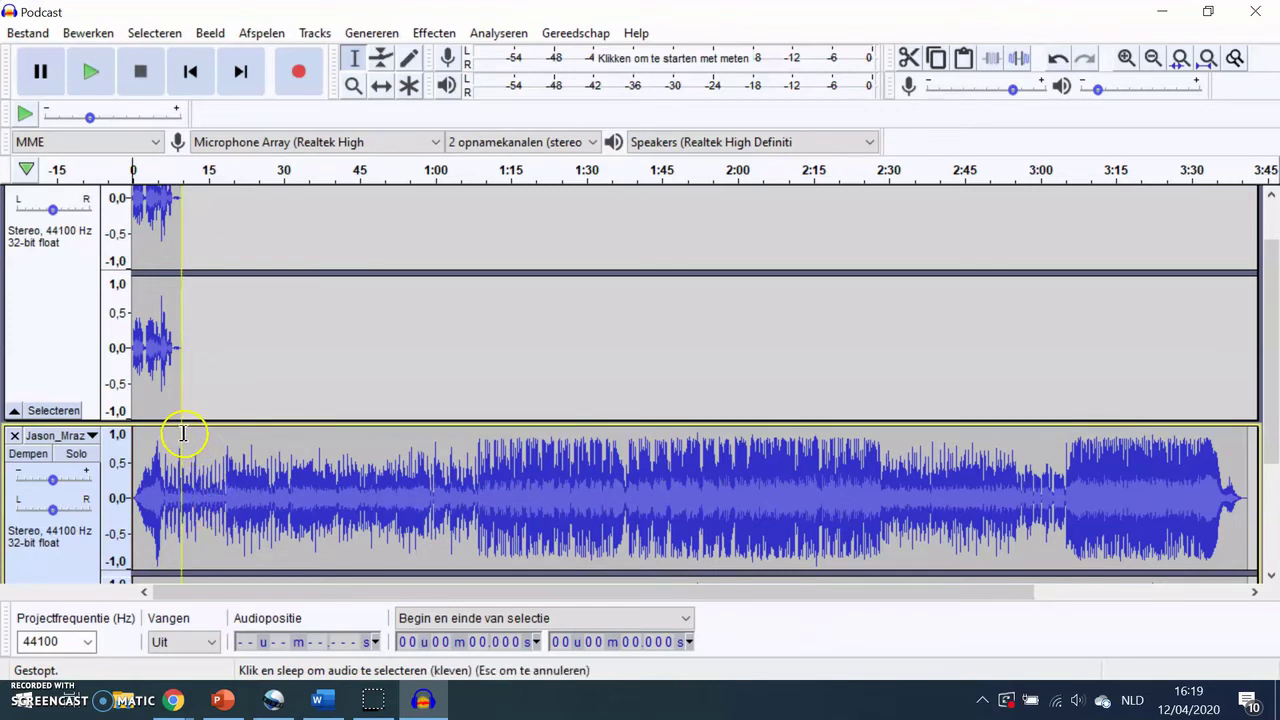
{"action": "left_click_drag", "start_coordinate": [182, 445], "coordinate": [1250, 470]}
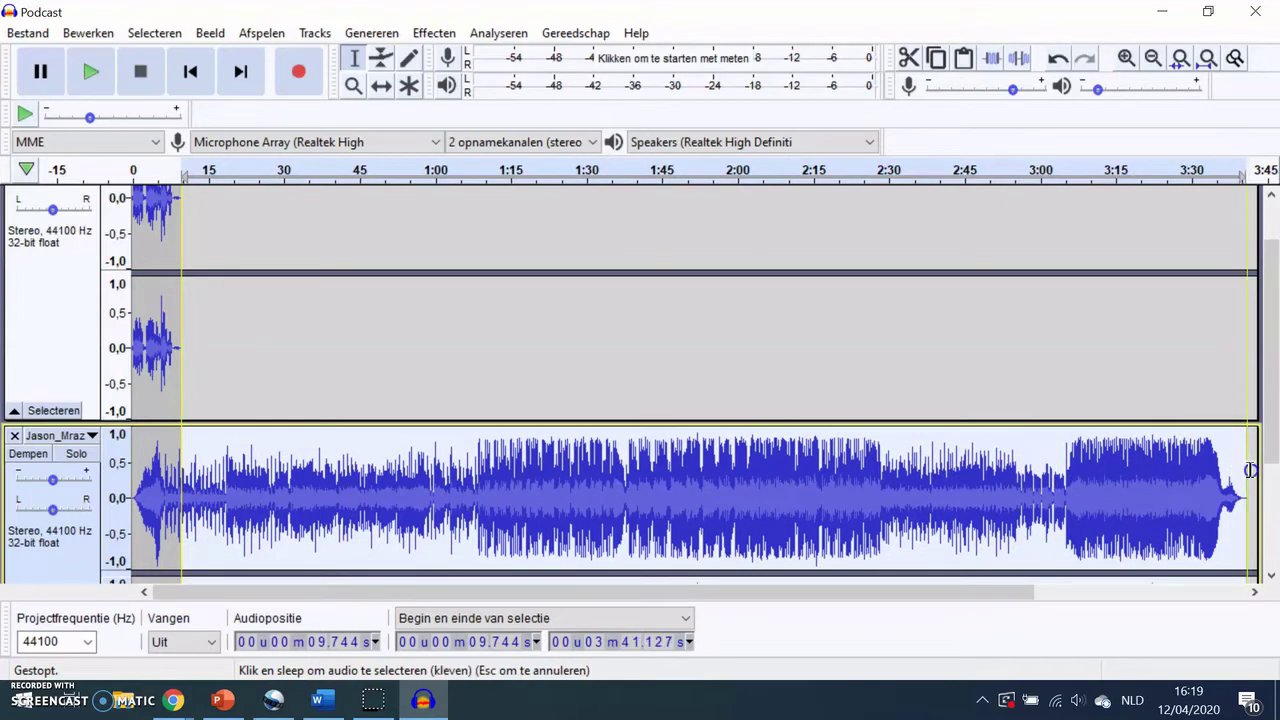
{"action": "scroll", "coordinate": [1250, 470], "scroll_direction": "down", "scroll_amount": 3}
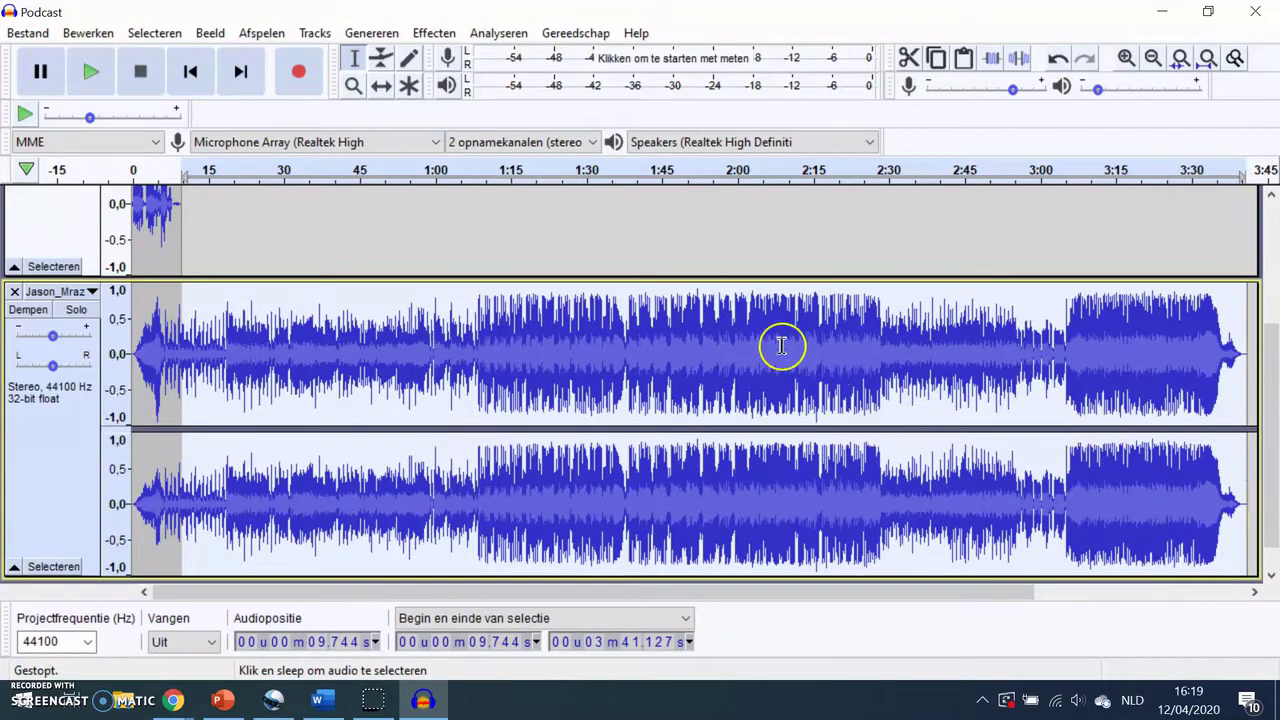
{"action": "left_click", "coordinate": [909, 59]}
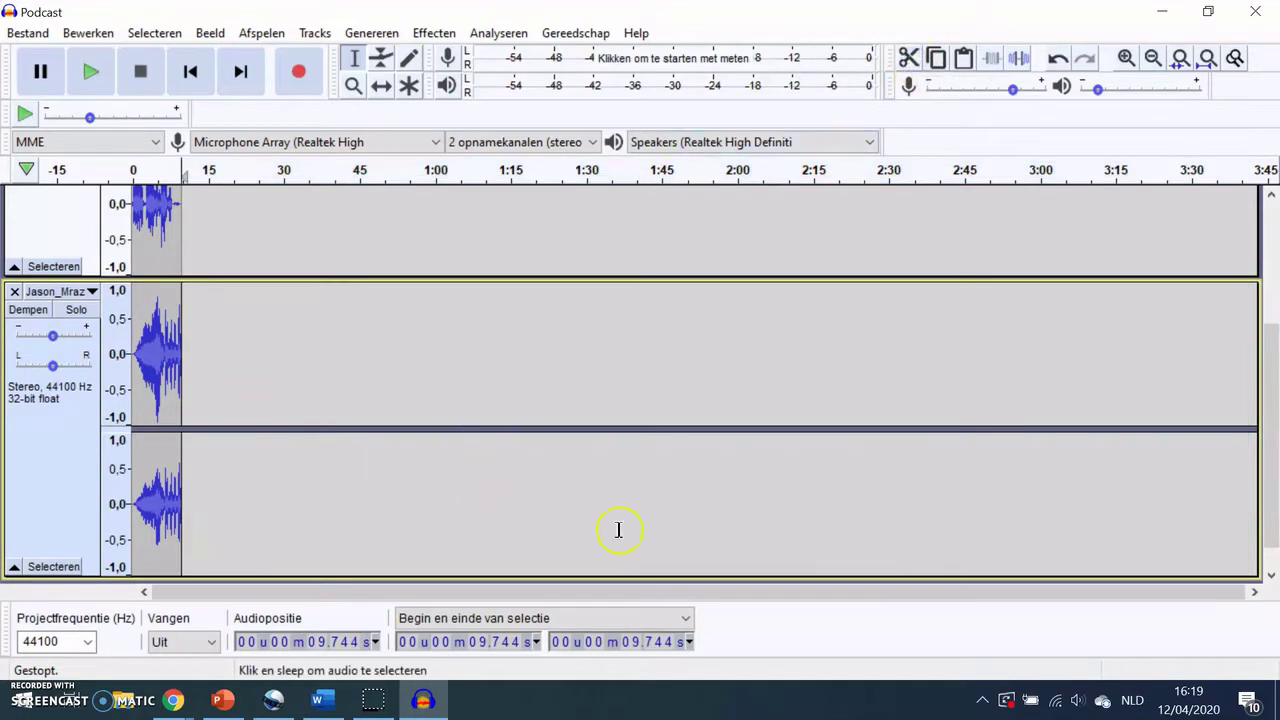
Examine the podcast and music waveforms up close around the point where both clips end
{"action": "scroll", "coordinate": [497, 517], "scroll_direction": "up", "scroll_amount": 4}
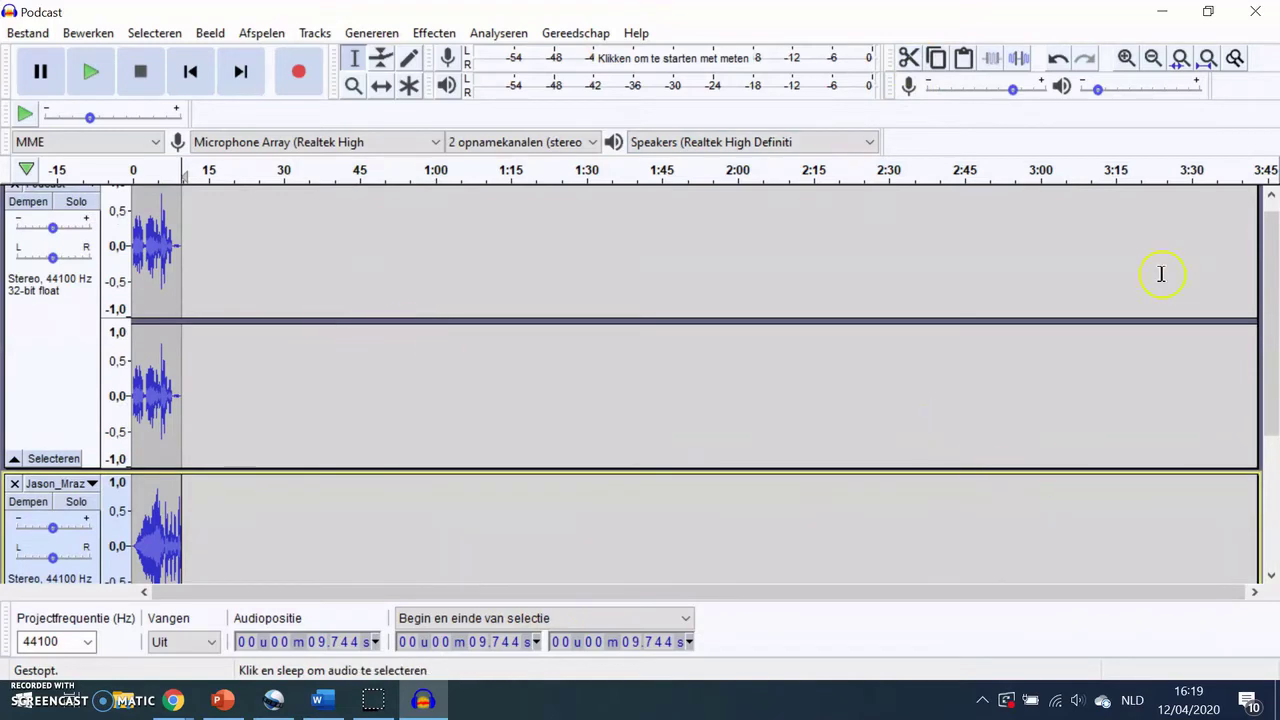
{"action": "left_click", "coordinate": [1125, 59]}
{"action": "left_click", "coordinate": [1125, 59]}
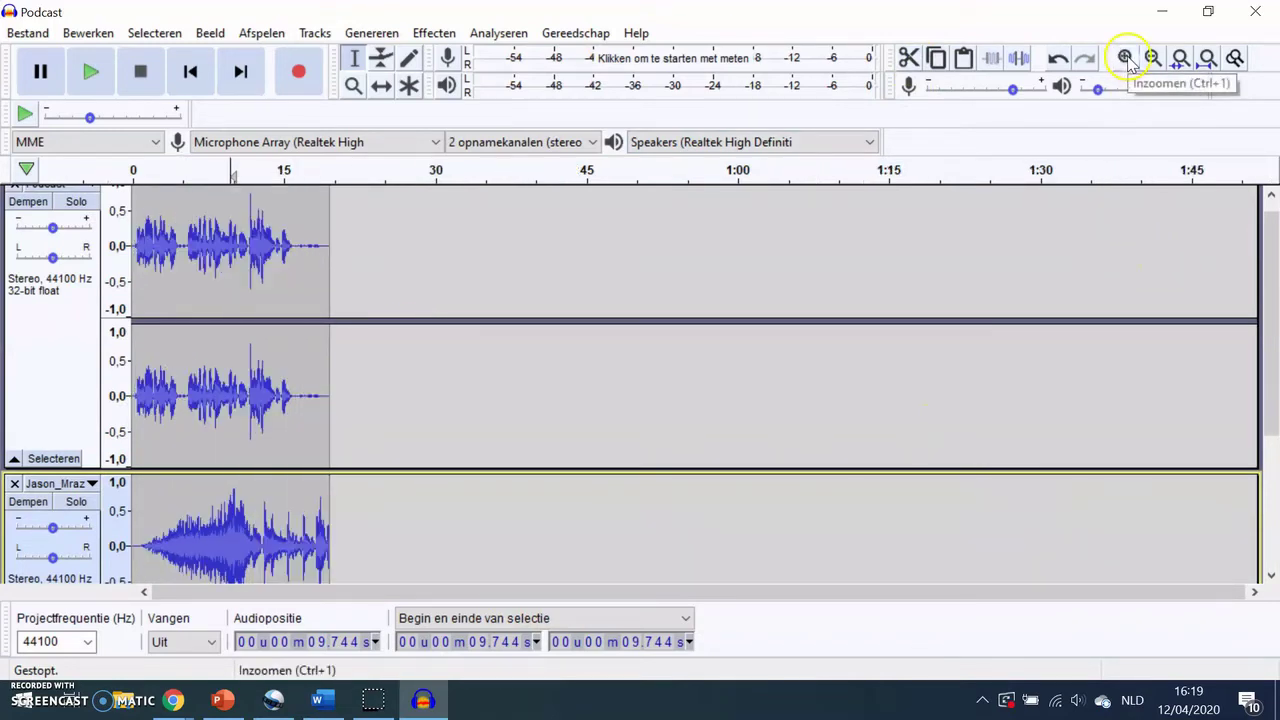
{"action": "left_click", "coordinate": [1125, 59]}
{"action": "left_click", "coordinate": [1125, 59]}
{"action": "left_click", "coordinate": [1125, 59]}
{"action": "scroll", "coordinate": [950, 295], "scroll_direction": "down", "scroll_amount": 1}
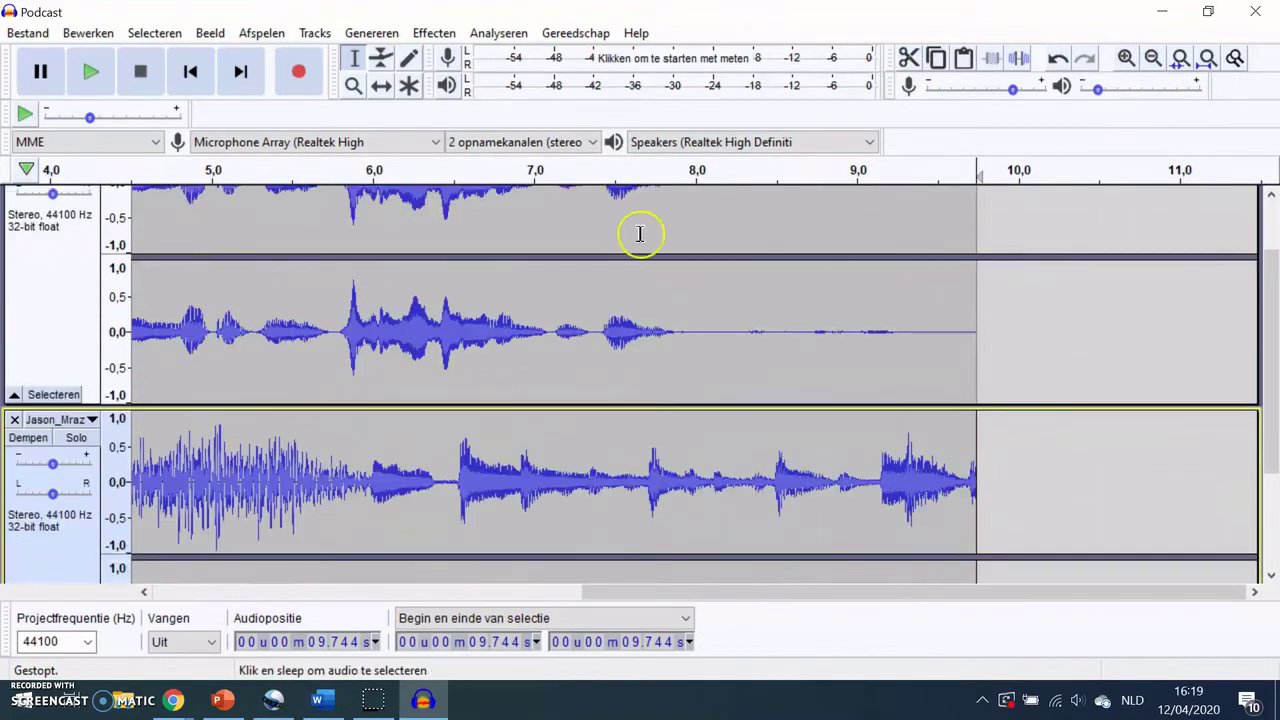
{"action": "scroll", "coordinate": [620, 226], "scroll_direction": "up", "scroll_amount": 1}
{"action": "scroll", "coordinate": [685, 404], "scroll_direction": "down", "scroll_amount": 2}
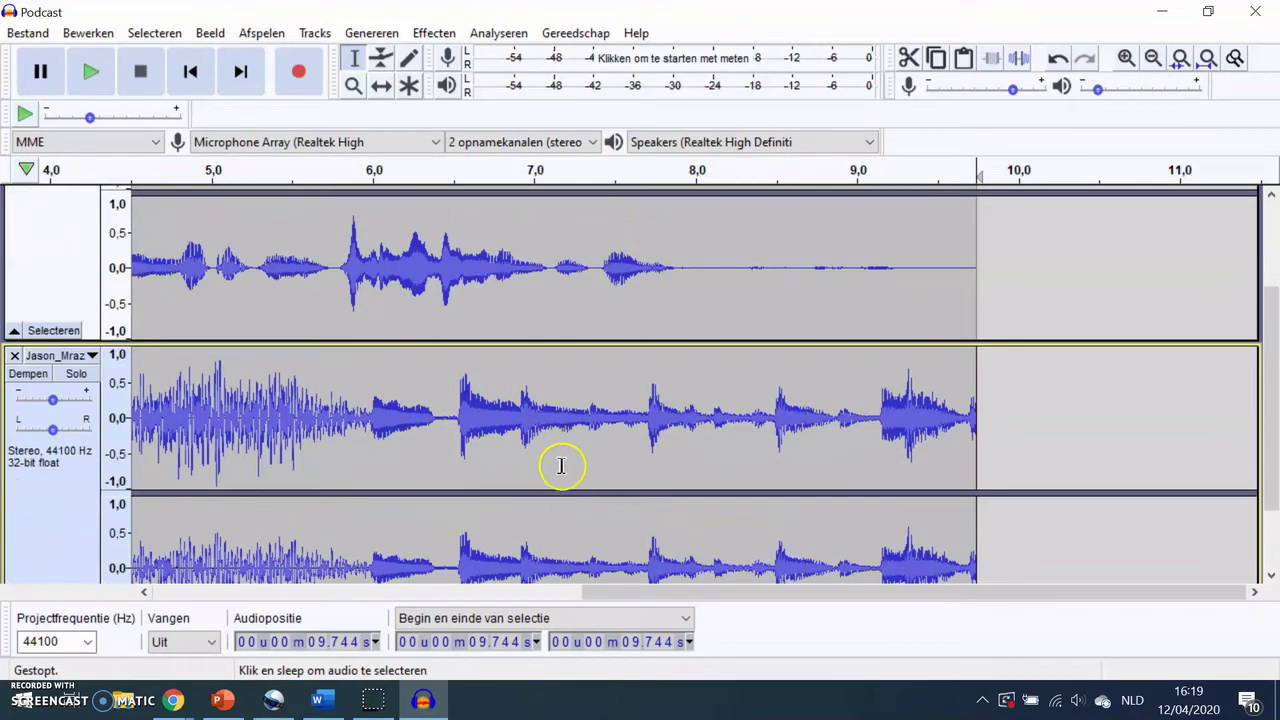
{"action": "scroll", "coordinate": [477, 408], "scroll_direction": "up", "scroll_amount": 2}
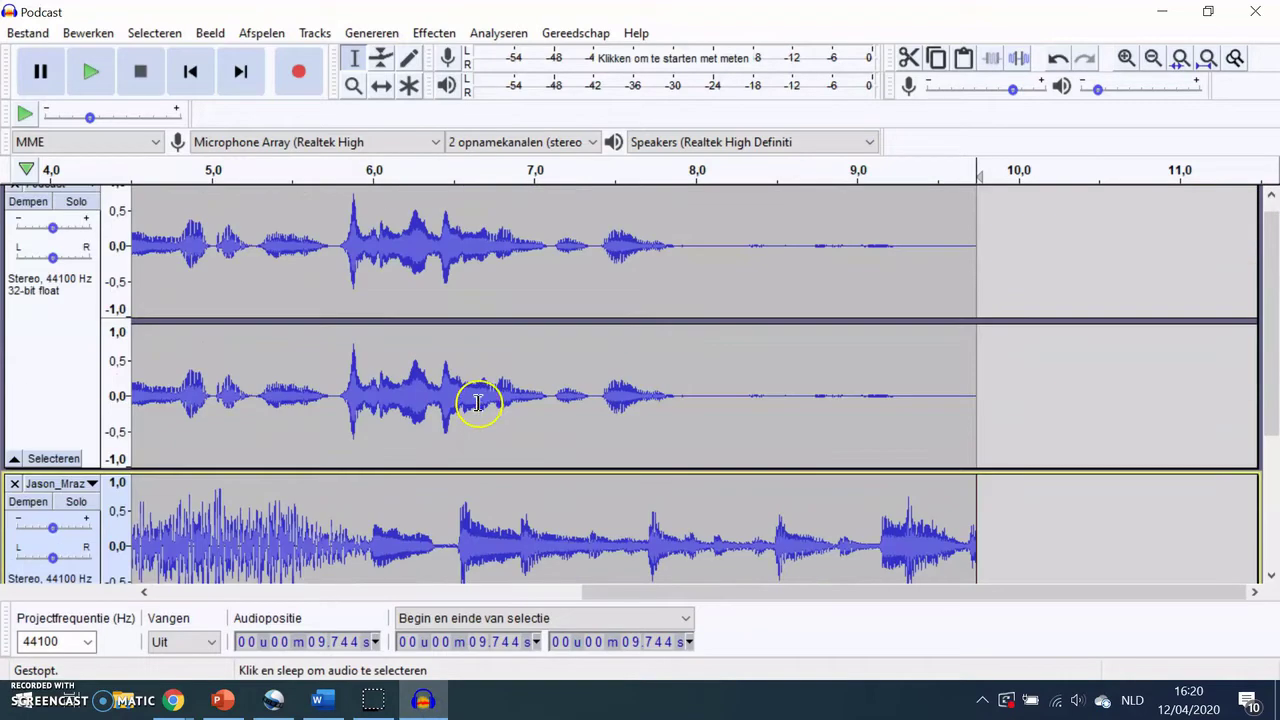
Lower the gain of the Jason_Mraz music track so it plays more softly under the podcast
{"action": "scroll", "coordinate": [477, 405], "scroll_direction": "down", "scroll_amount": 1}
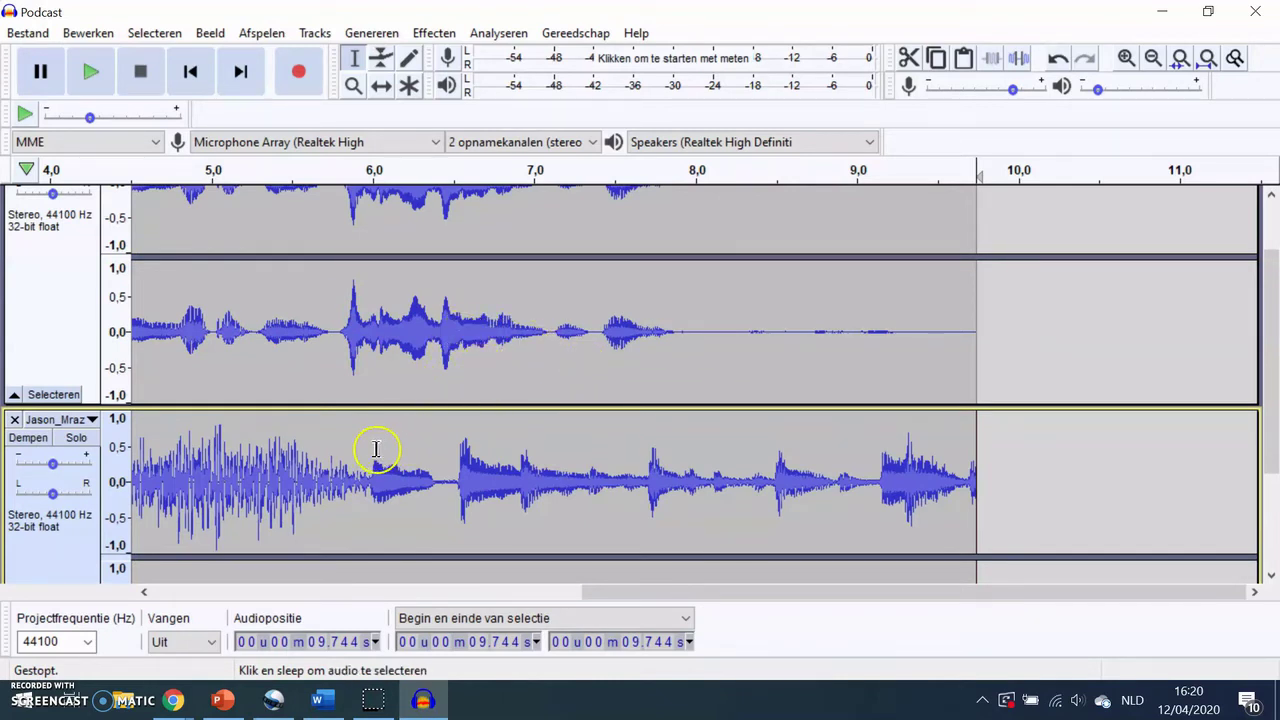
{"action": "scroll", "coordinate": [378, 363], "scroll_direction": "down", "scroll_amount": 1}
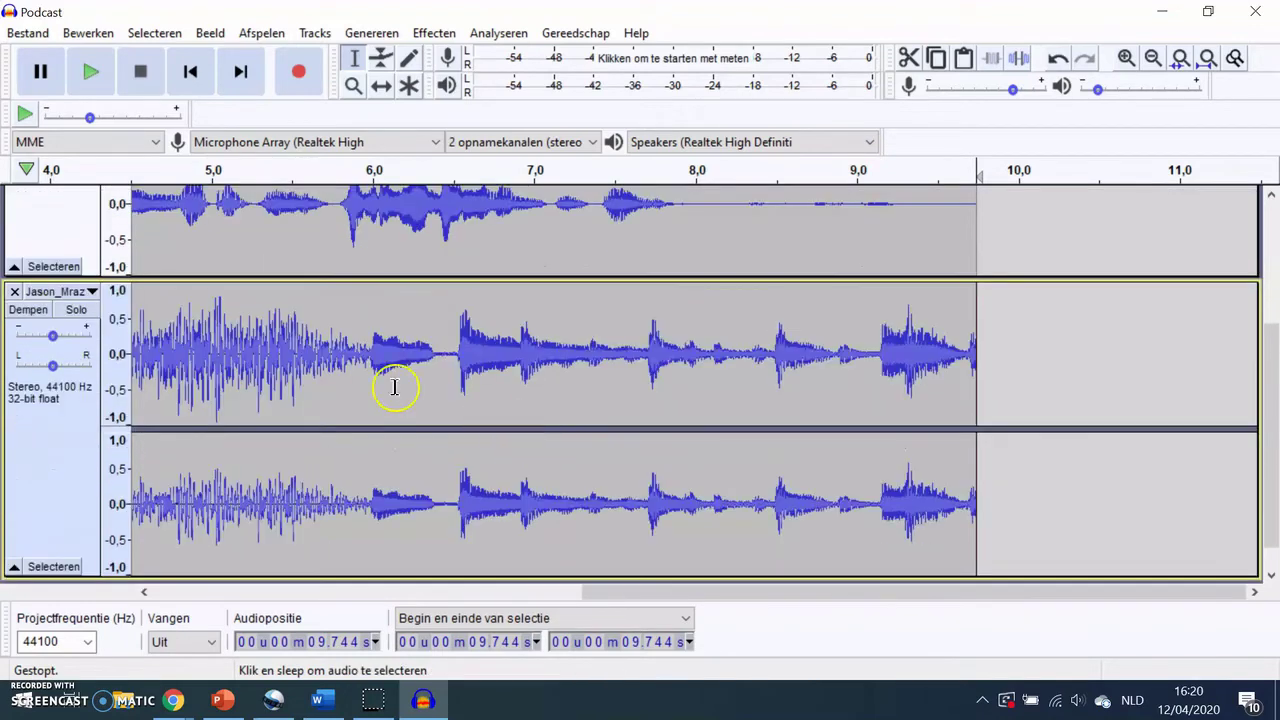
{"action": "scroll", "coordinate": [391, 451], "scroll_direction": "down", "scroll_amount": 1}
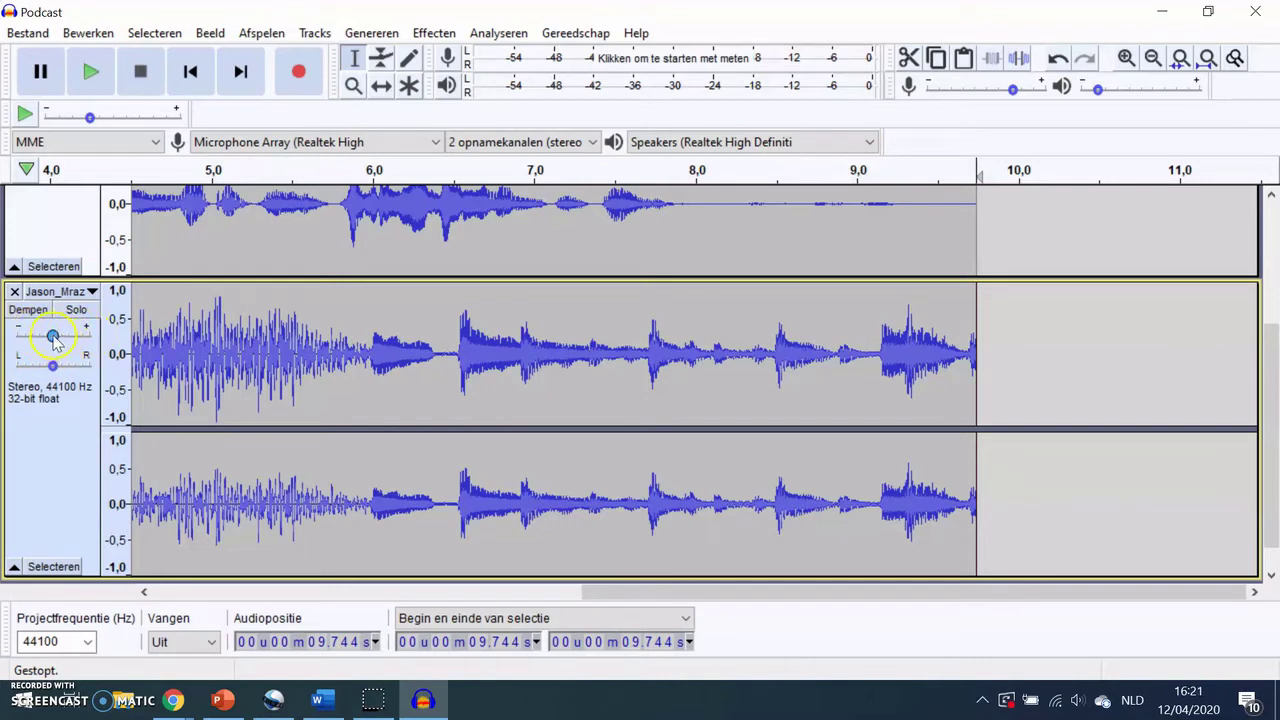
{"action": "left_click_drag", "start_coordinate": [53, 338], "coordinate": [34, 341]}
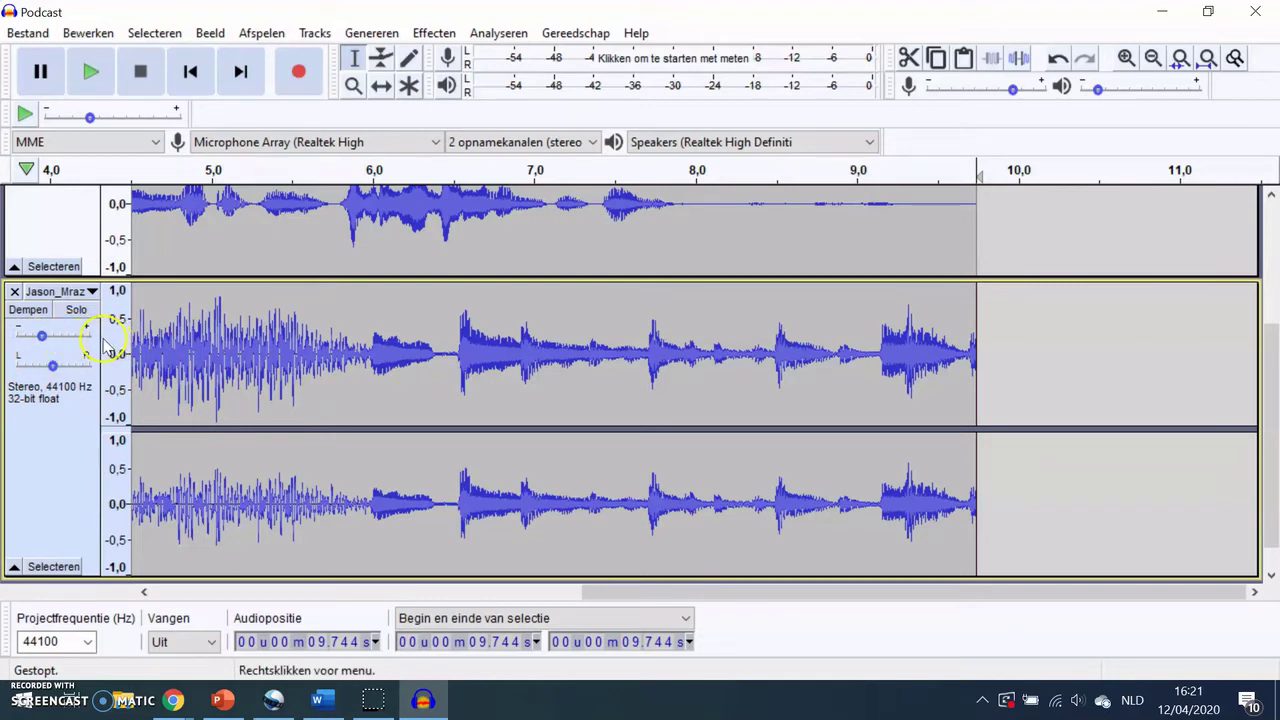
{"action": "scroll", "coordinate": [607, 446], "scroll_direction": "up", "scroll_amount": 1}
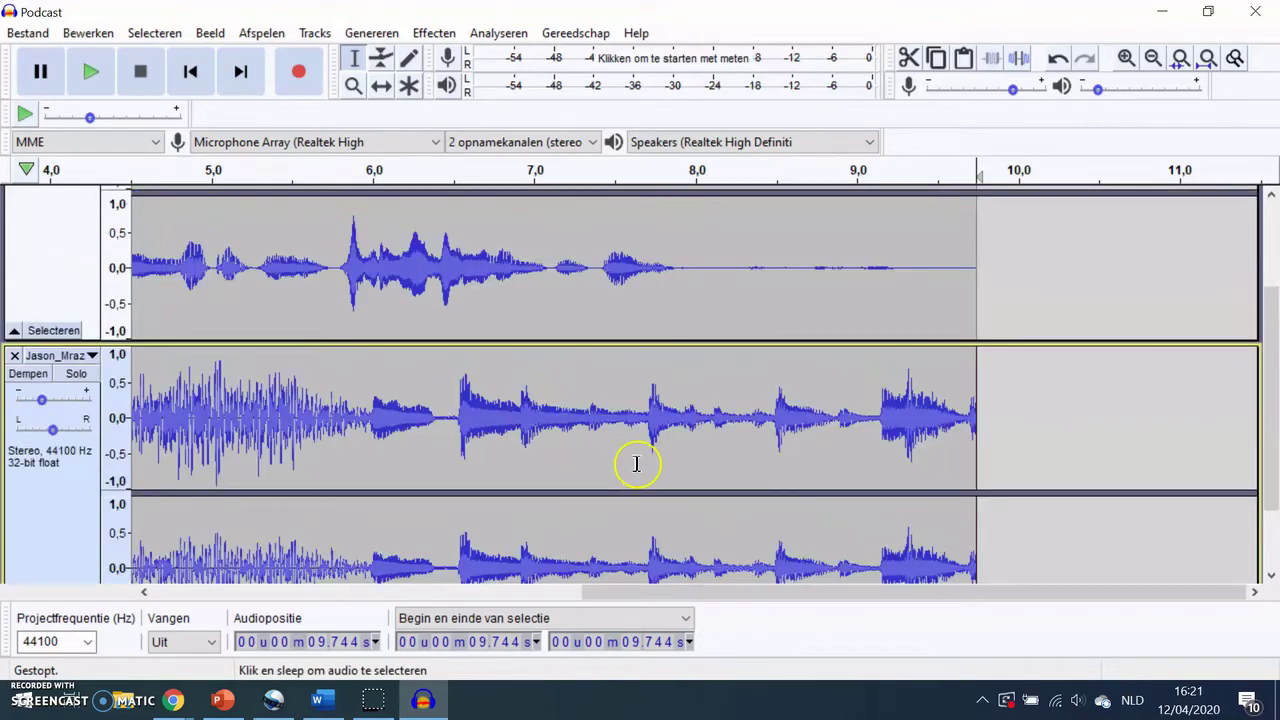
Start exporting the project as MP3 with Documenten as the destination folder
{"action": "left_click", "coordinate": [28, 33]}
{"action": "mouse_move", "coordinate": [51, 178]}
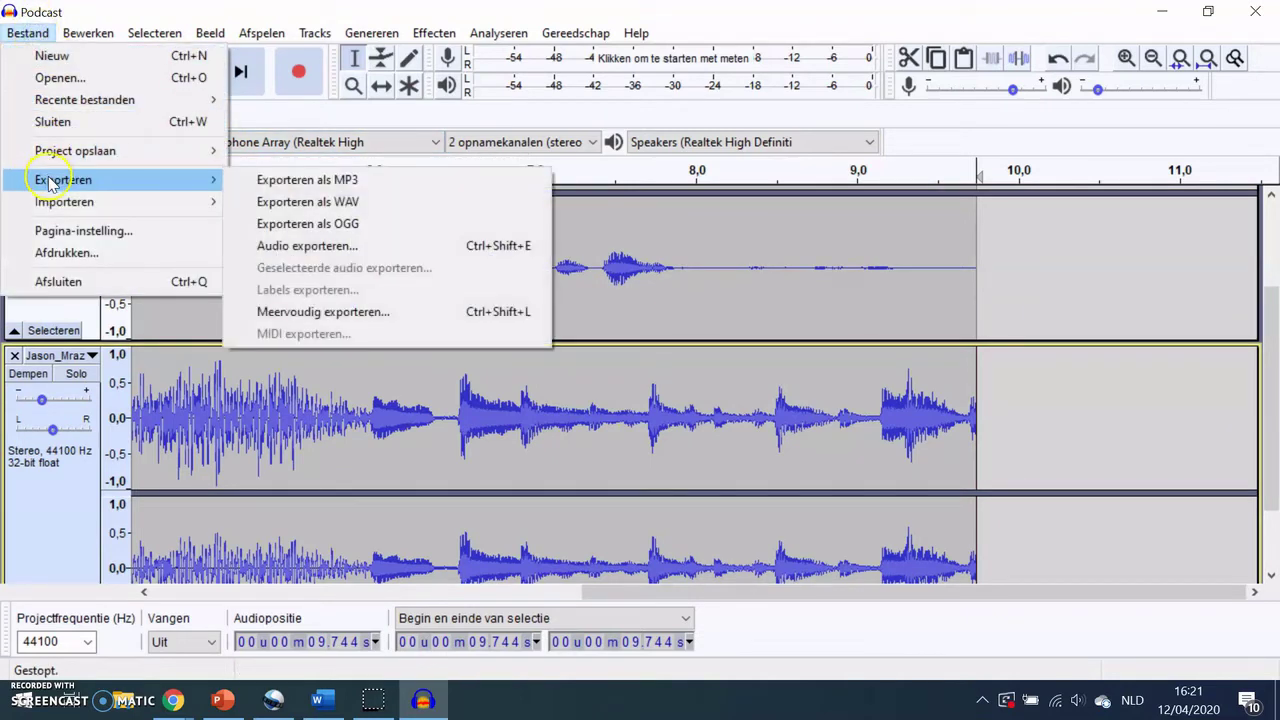
{"action": "left_click", "coordinate": [273, 181]}
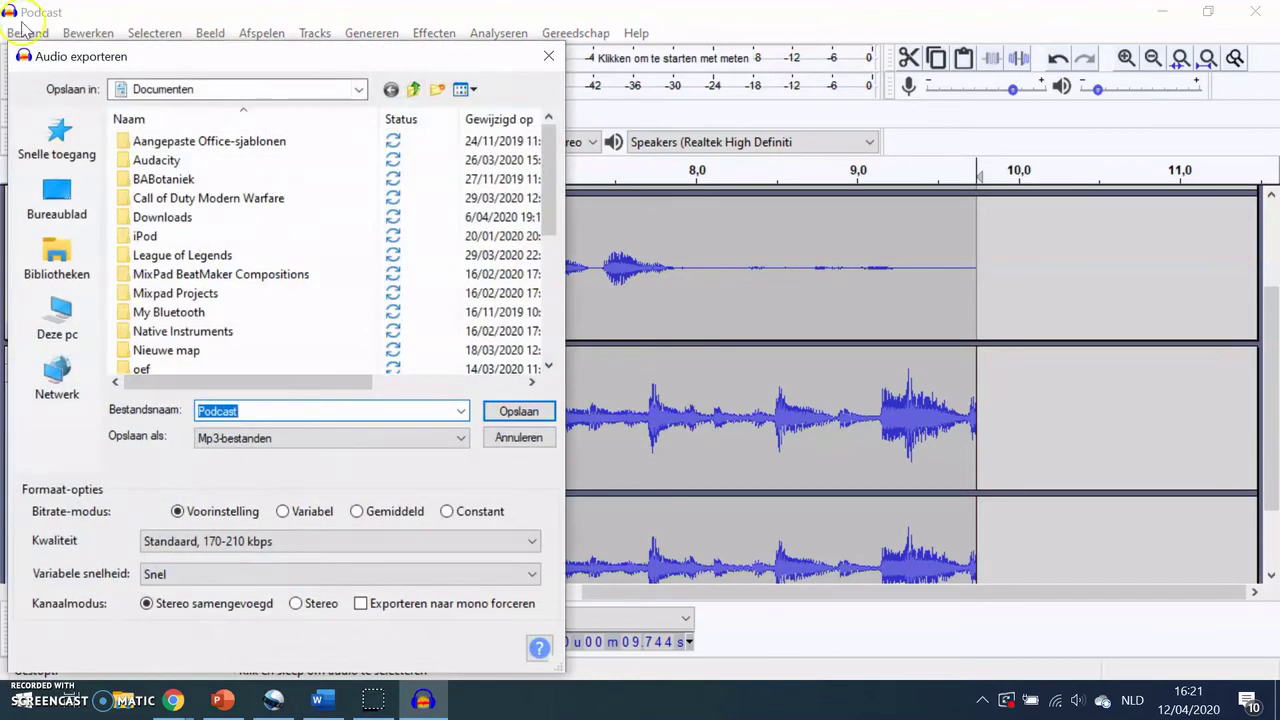
{"action": "left_click", "coordinate": [214, 91]}
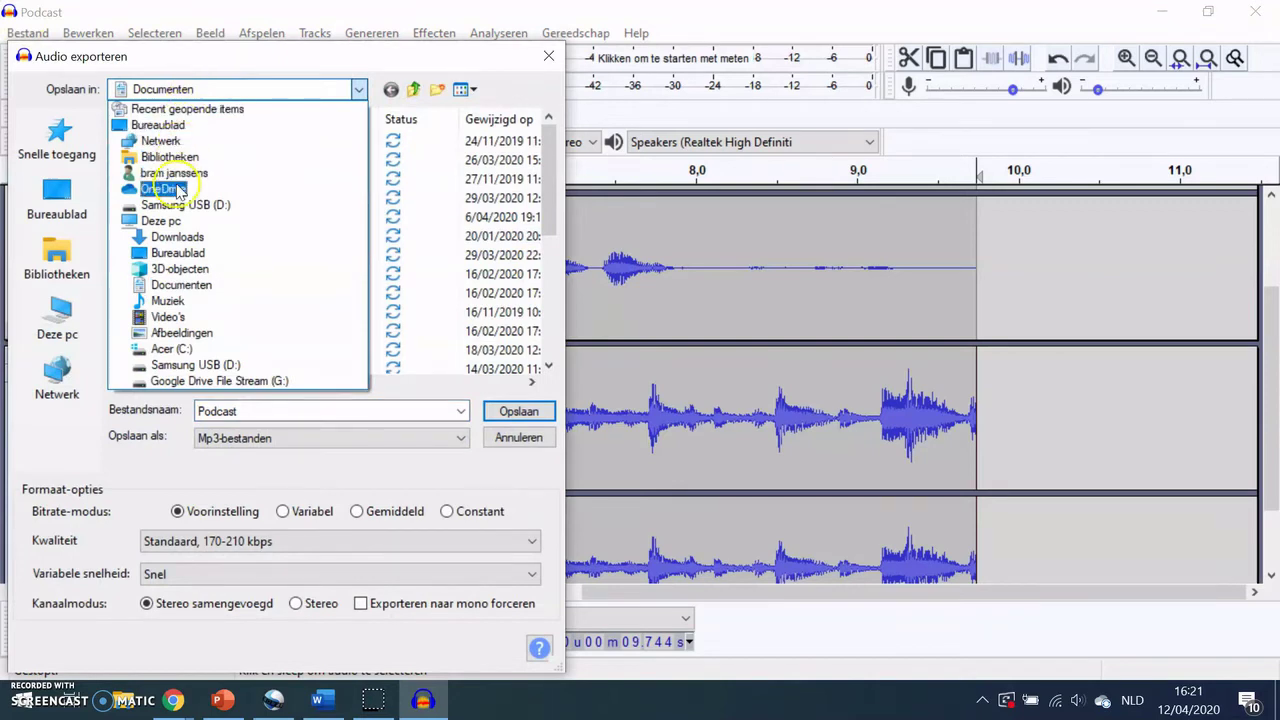
{"action": "left_click", "coordinate": [186, 286]}
Name the export file with the author's first and last name separated by a dot, followed by ".podcastmetmuziek"
{"action": "double_click", "coordinate": [263, 409]}
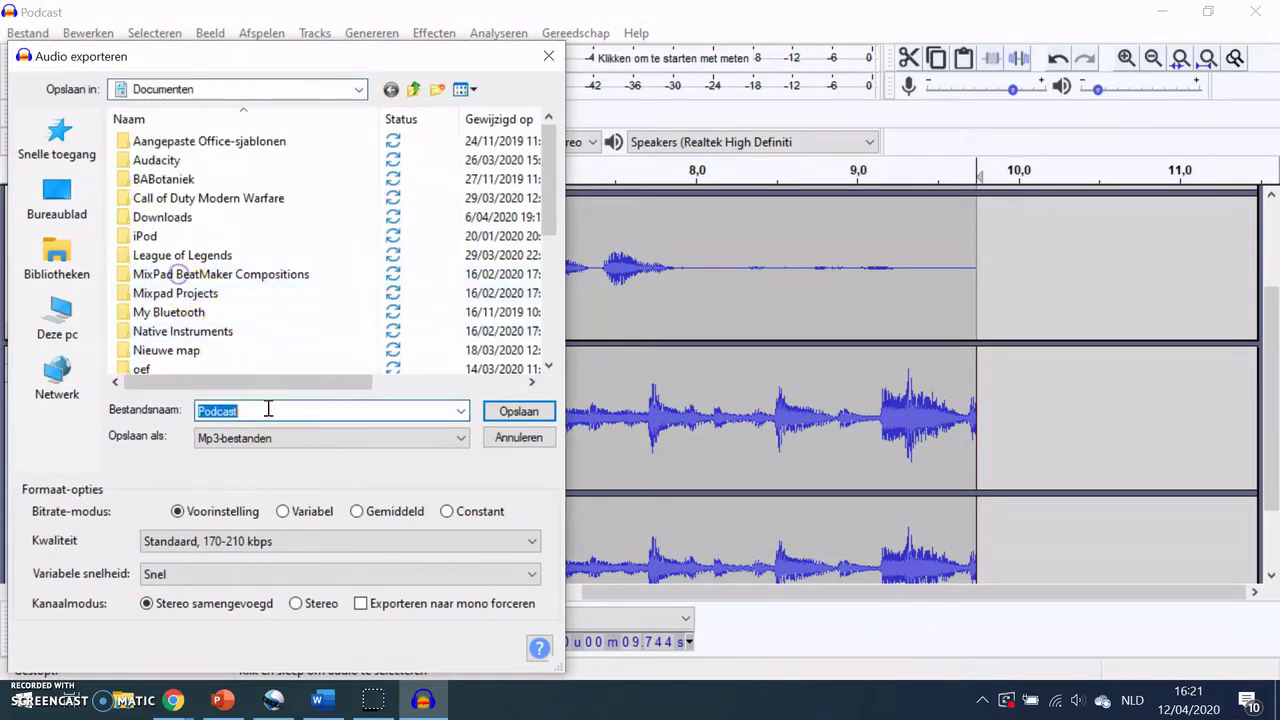
{"action": "key", "text": "Caps_Lock"}
{"action": "type", "text": "B"}
{"action": "key", "text": "Caps_Lock"}
{"action": "type", "text": "ram."}
{"action": "key", "text": "Caps_Lock"}
{"action": "type", "text": "J"}
{"action": "key", "text": "Caps_Lock"}
{"action": "type", "text": "an"}
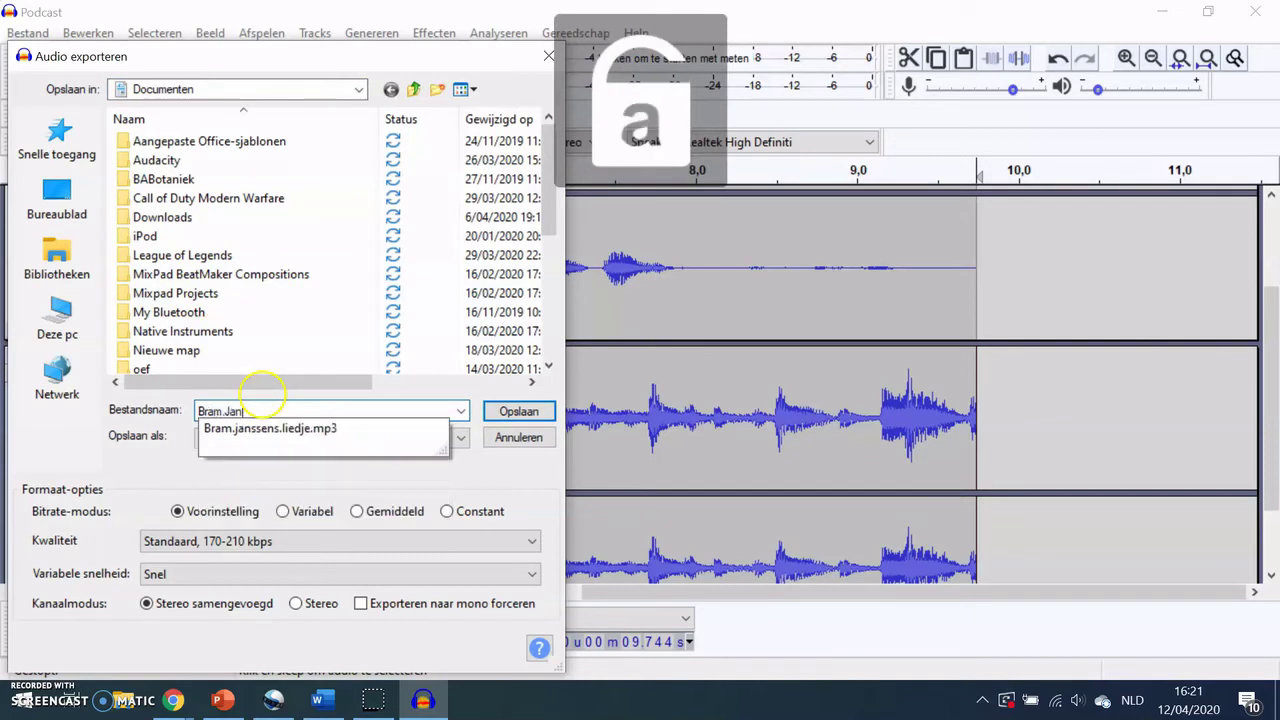
{"action": "type", "text": "ssens"}
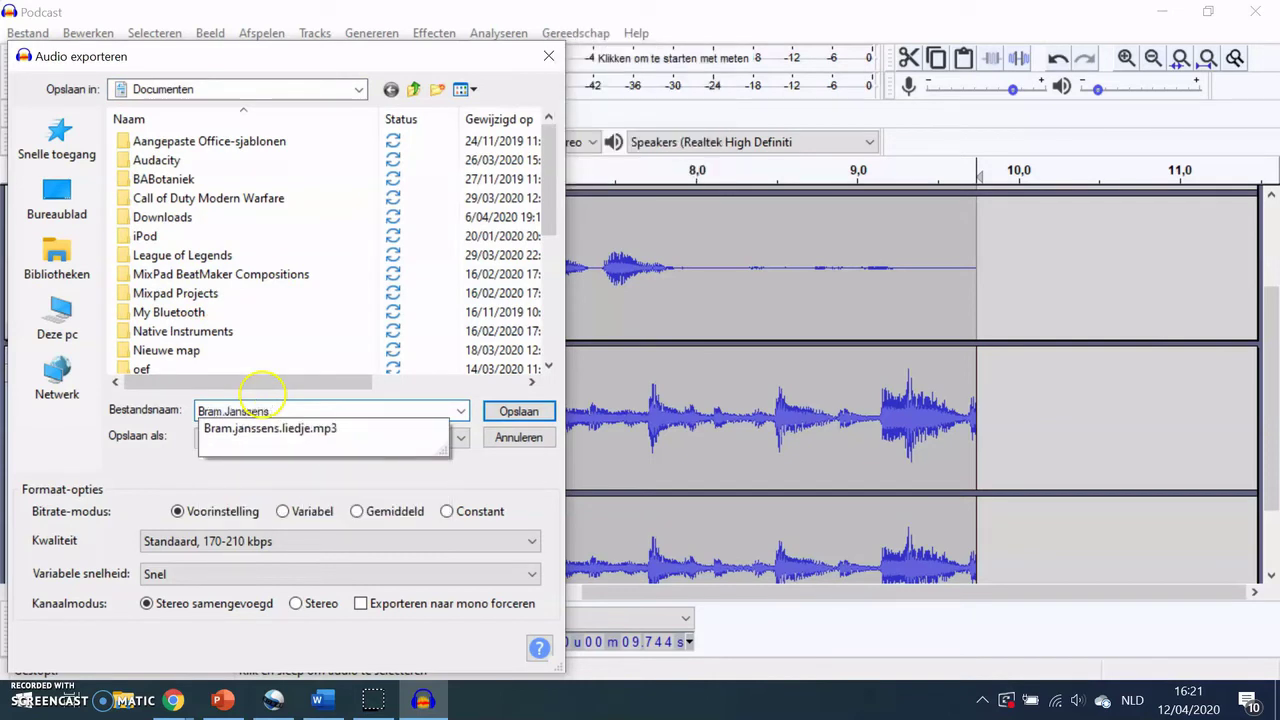
{"action": "type", "text": ".podcastmetmuziek"}
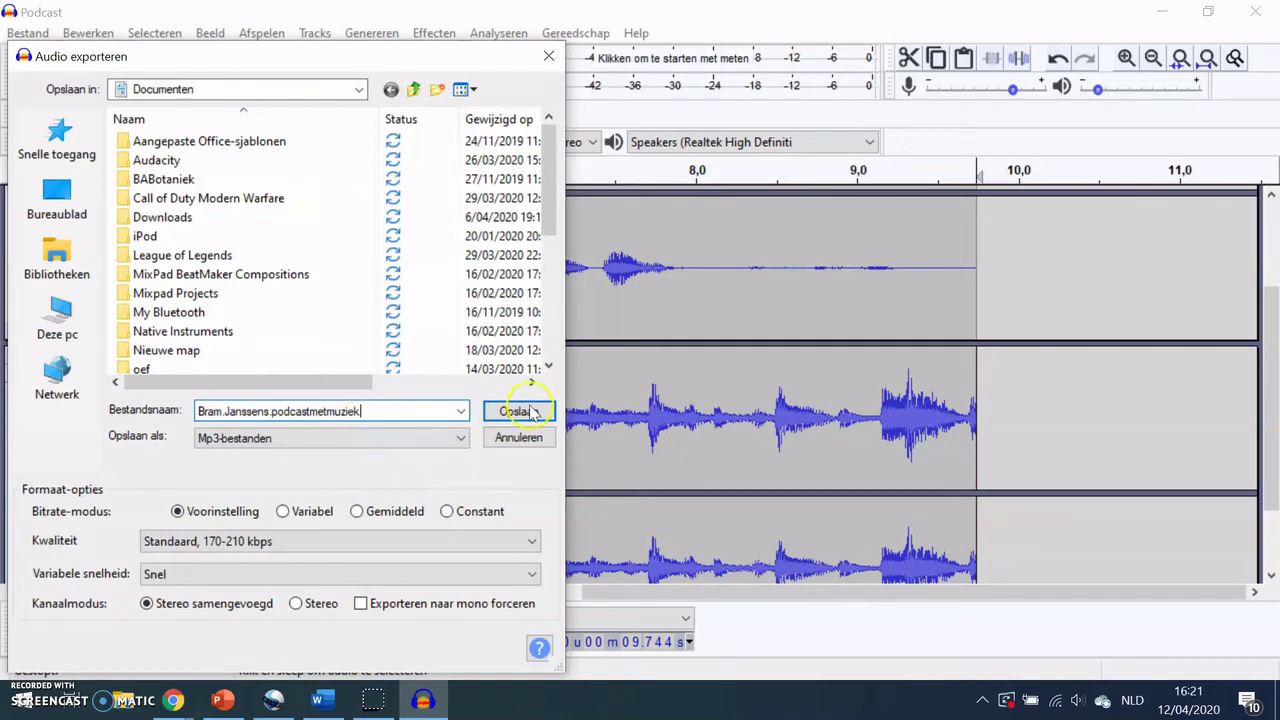
Save the MP3 export, accepting the mix down to one stereo file and the existing metadata tags
{"action": "left_click", "coordinate": [533, 412]}
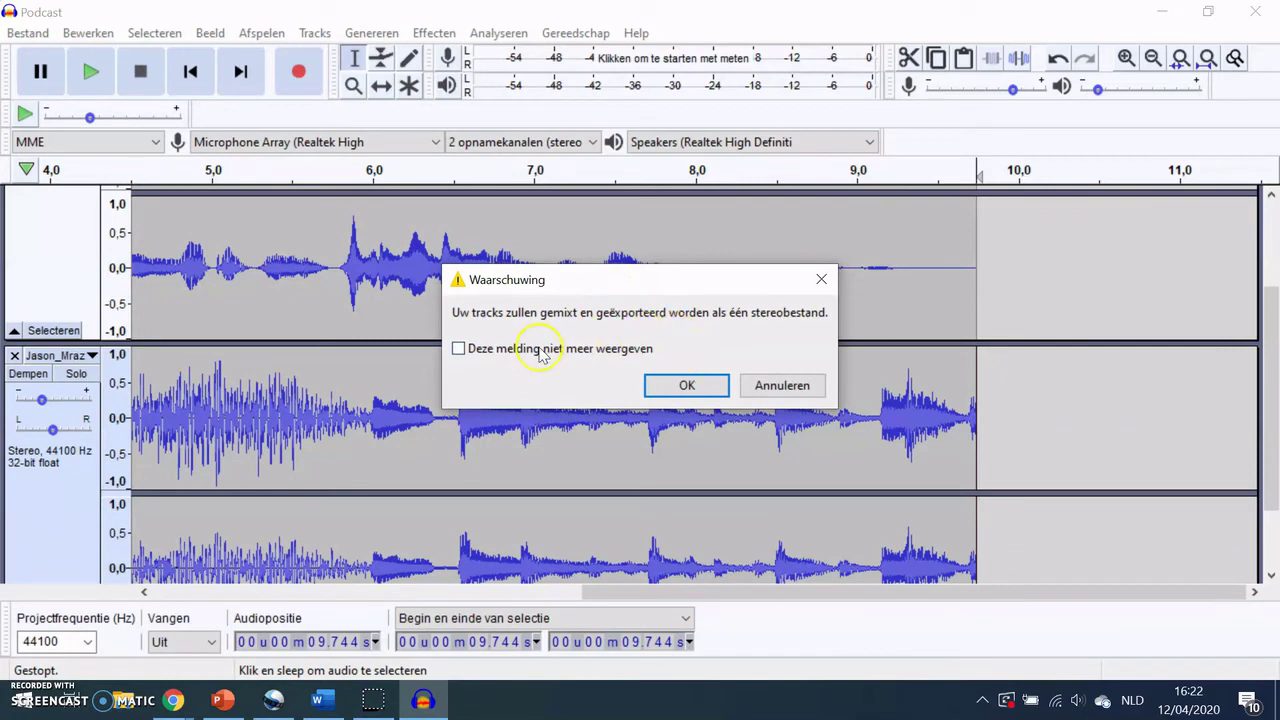
{"action": "left_click", "coordinate": [687, 386]}
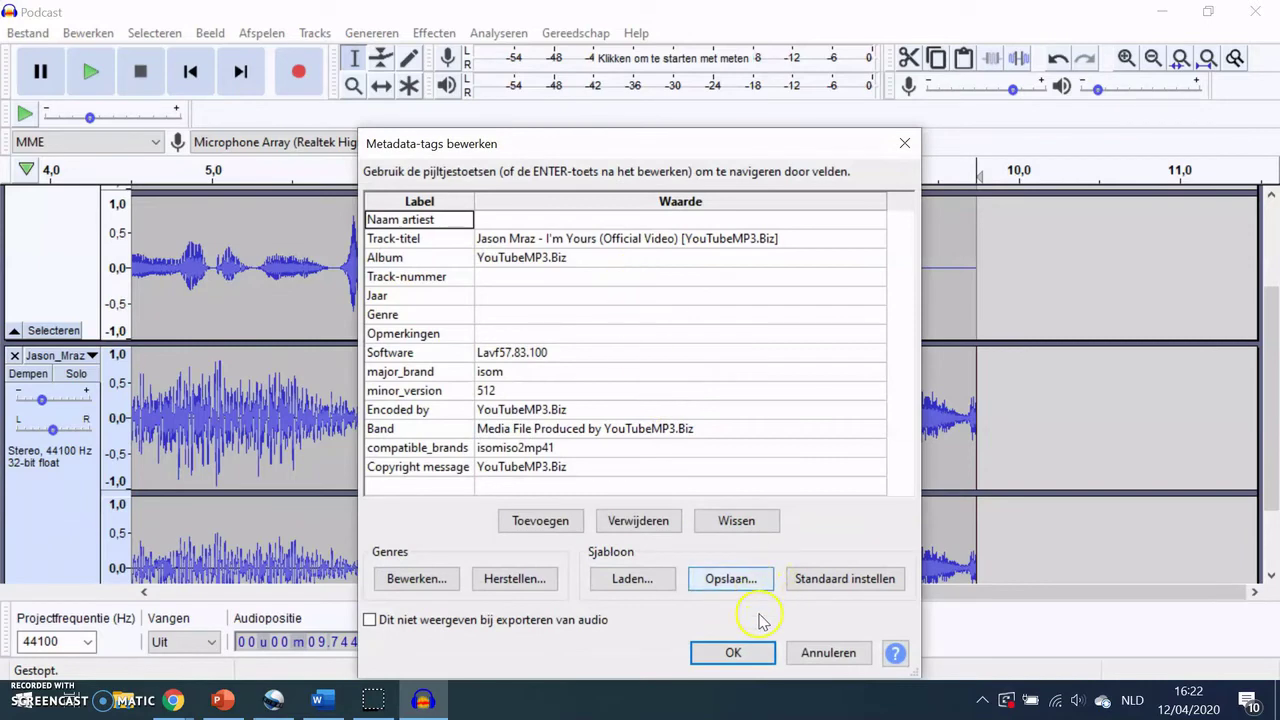
{"action": "left_click", "coordinate": [733, 653]}
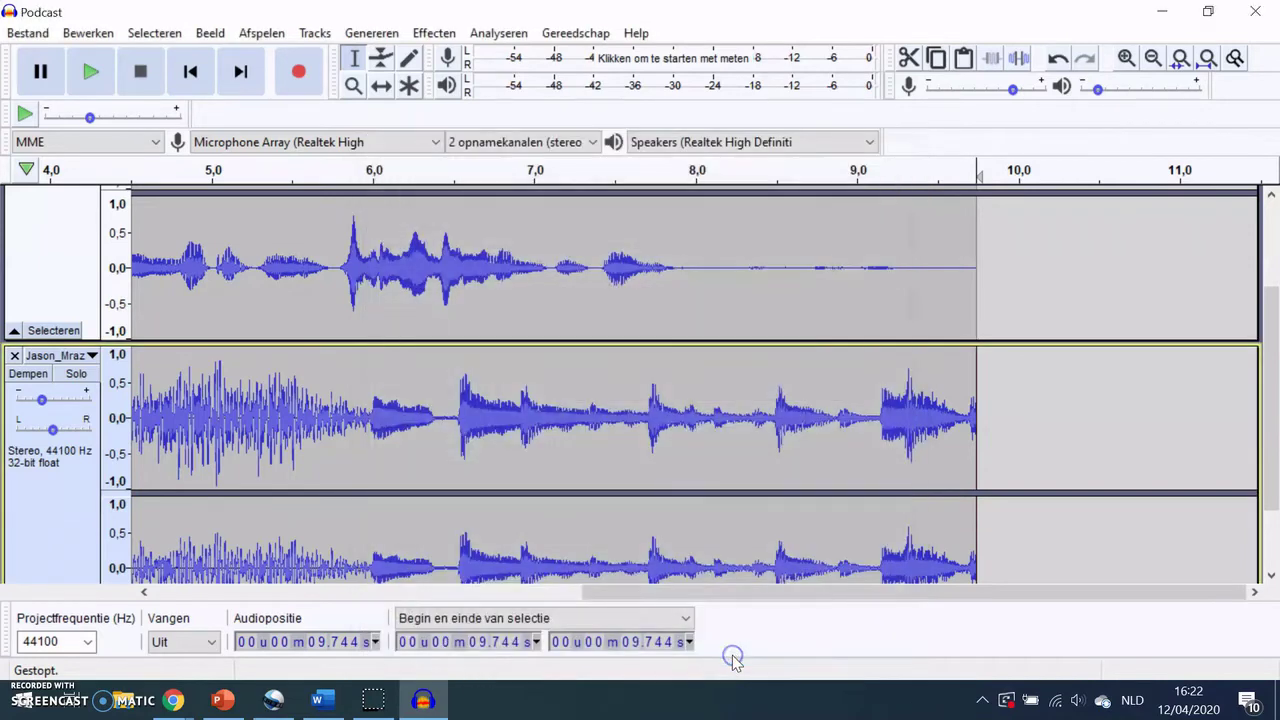